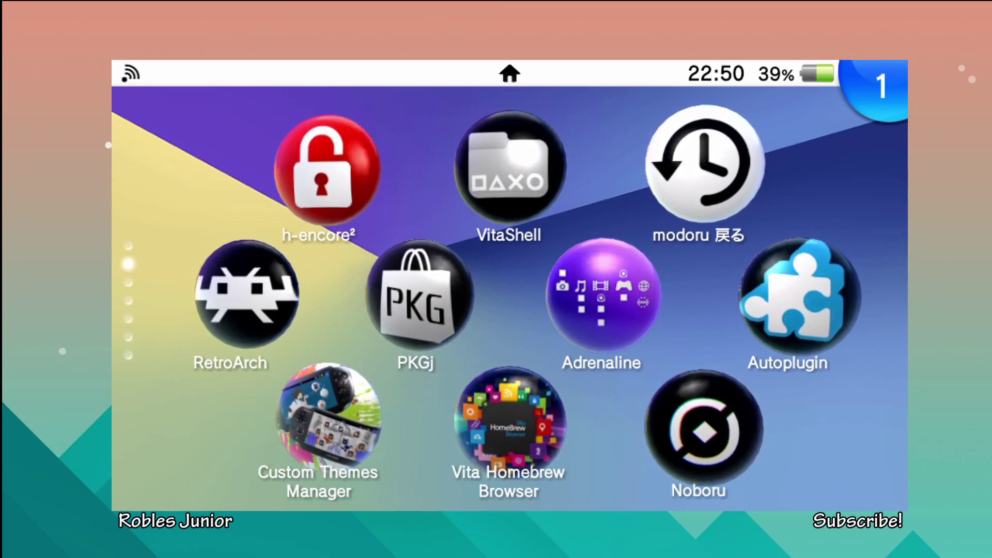
# Launch RetroArch from the PS Vita home screen bubble, opening it with the PCSX-ReARMed core
pyautogui.click(247, 295)
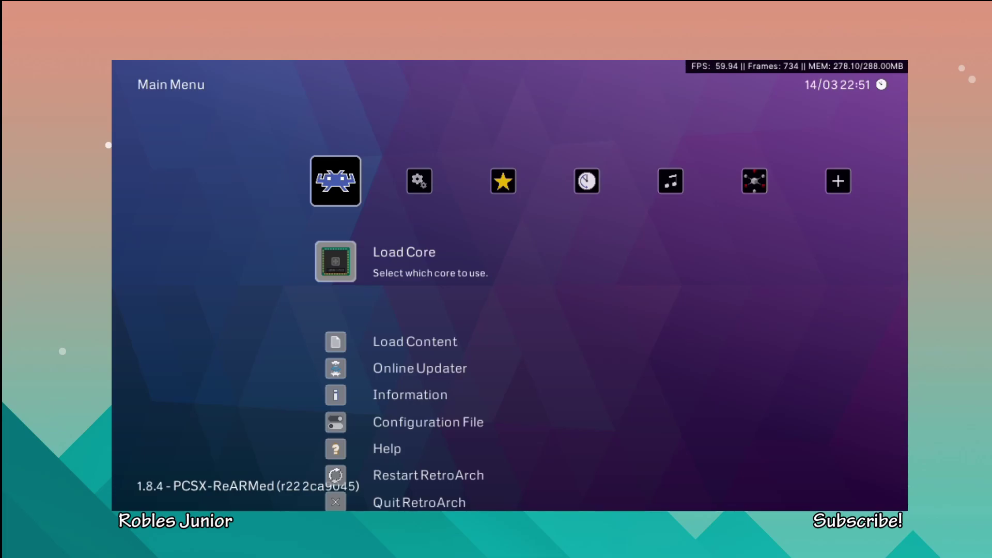
pyautogui.press('Right')
pyautogui.press('Right')
pyautogui.press('Right')
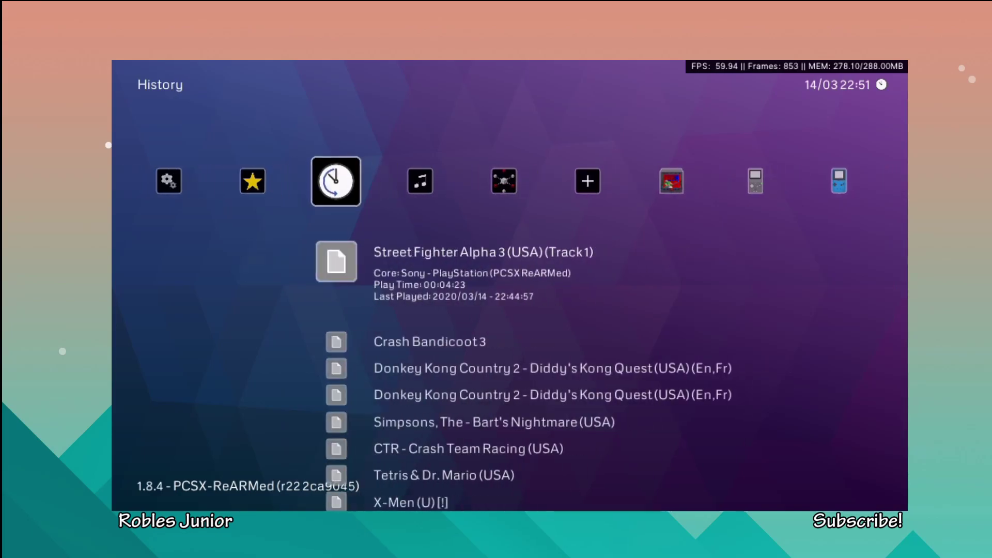
pyautogui.press('Right')
pyautogui.press('Right')
pyautogui.press('Right')
pyautogui.press('Right')
pyautogui.press('Right')
pyautogui.press('Right')
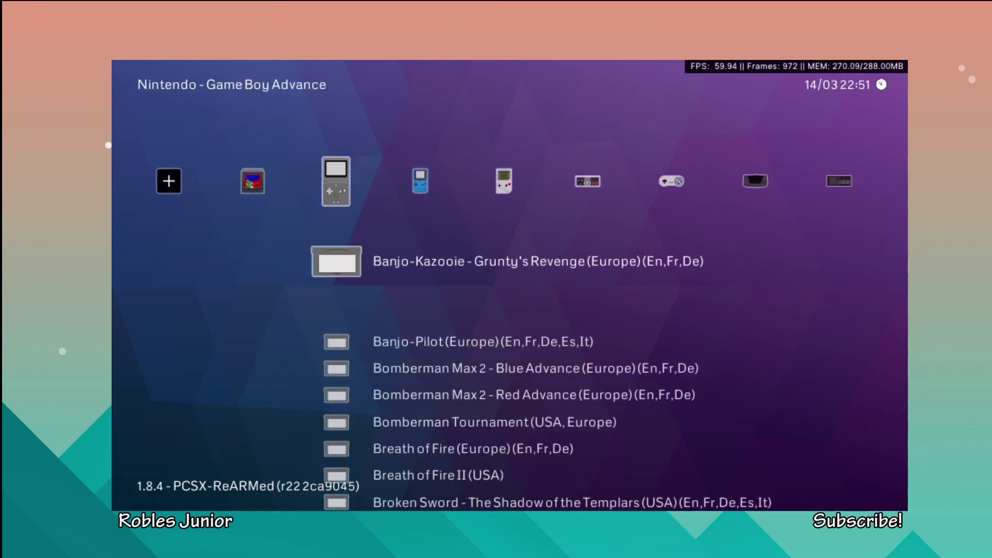
pyautogui.press('Right')
pyautogui.press('Left')
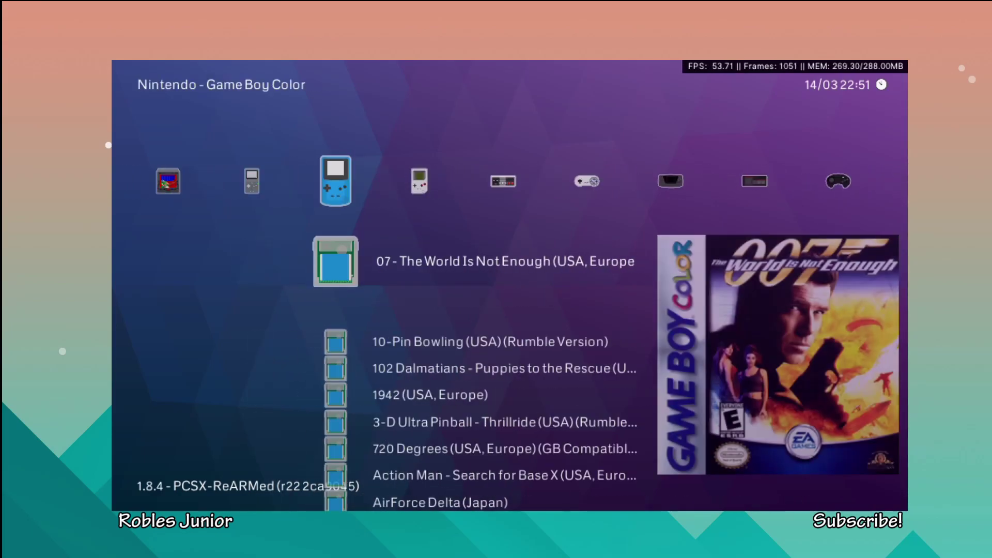
pyautogui.press('Left')
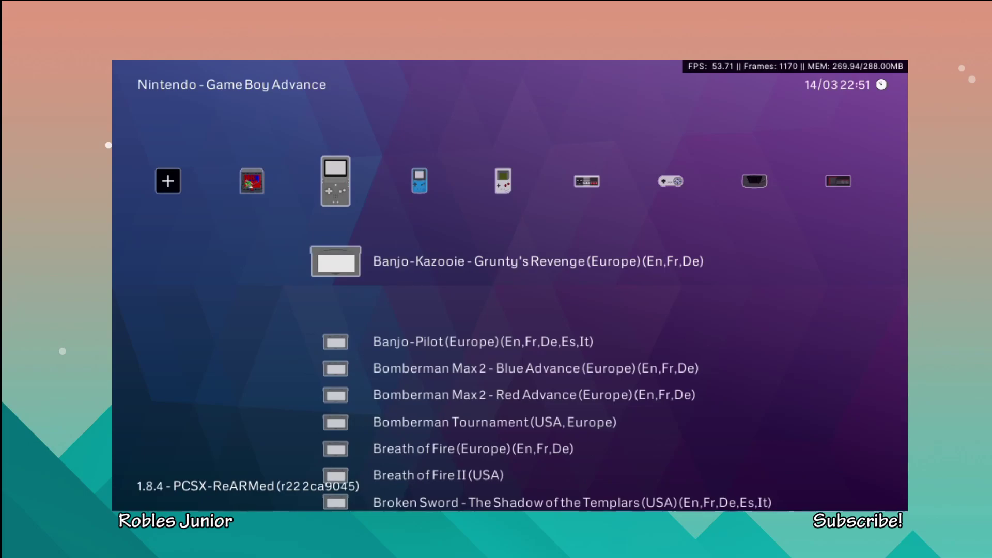
pyautogui.press('Right')
pyautogui.press('Right')
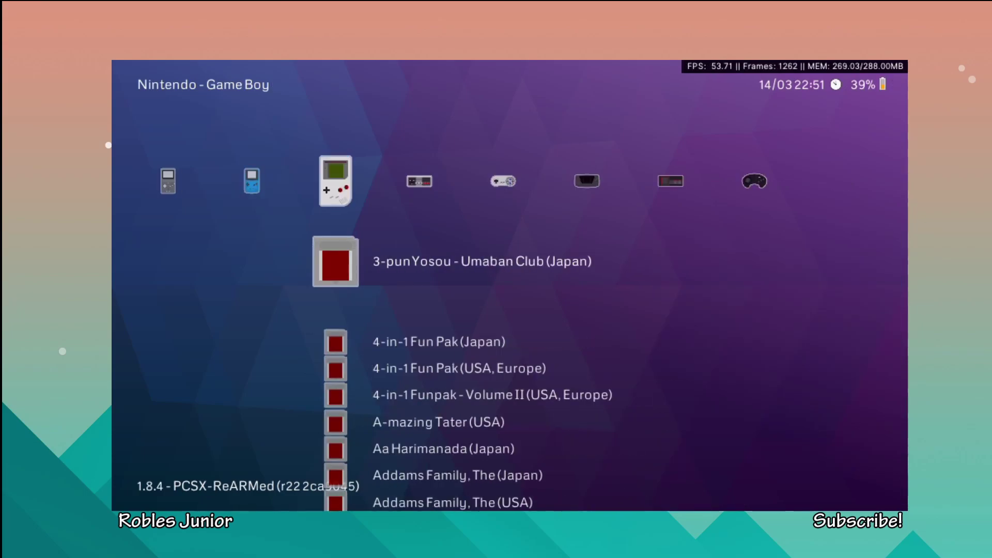
pyautogui.press('Left')
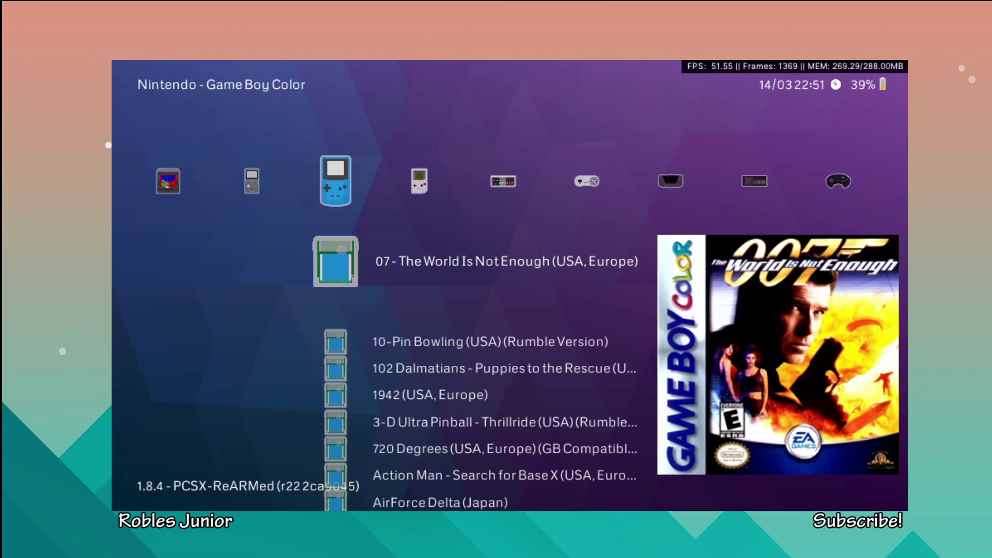
pyautogui.press('Left')
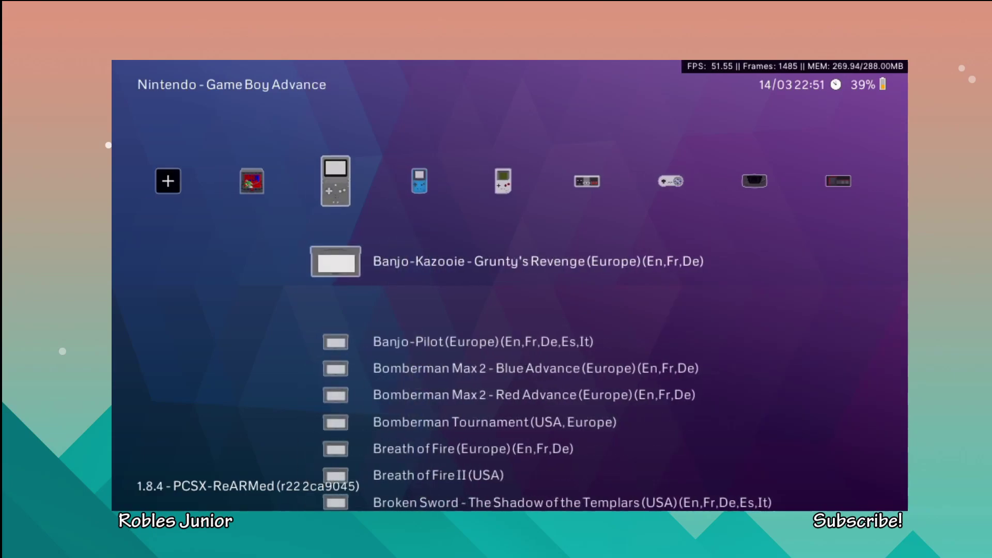
pyautogui.press('Right')
pyautogui.press('Right')
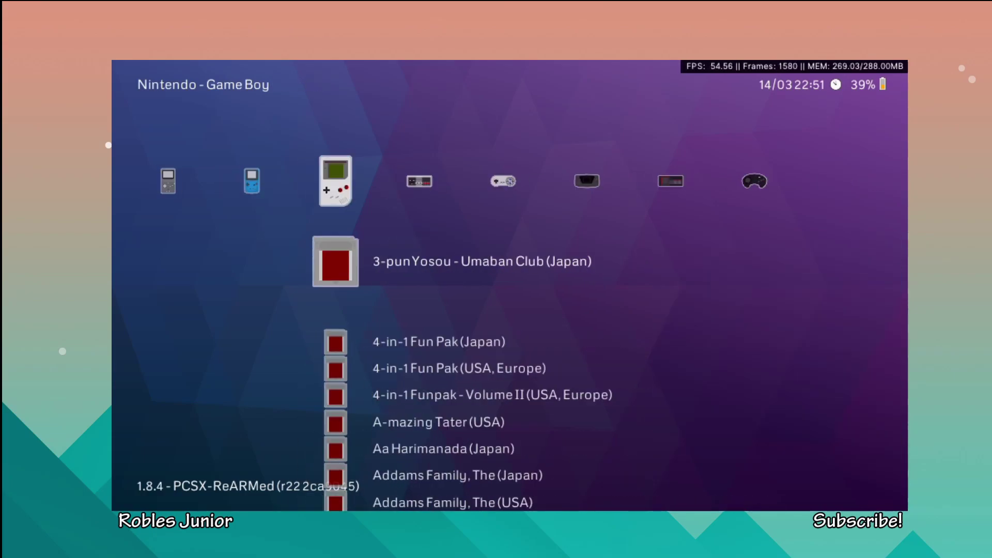
pyautogui.press('Right')
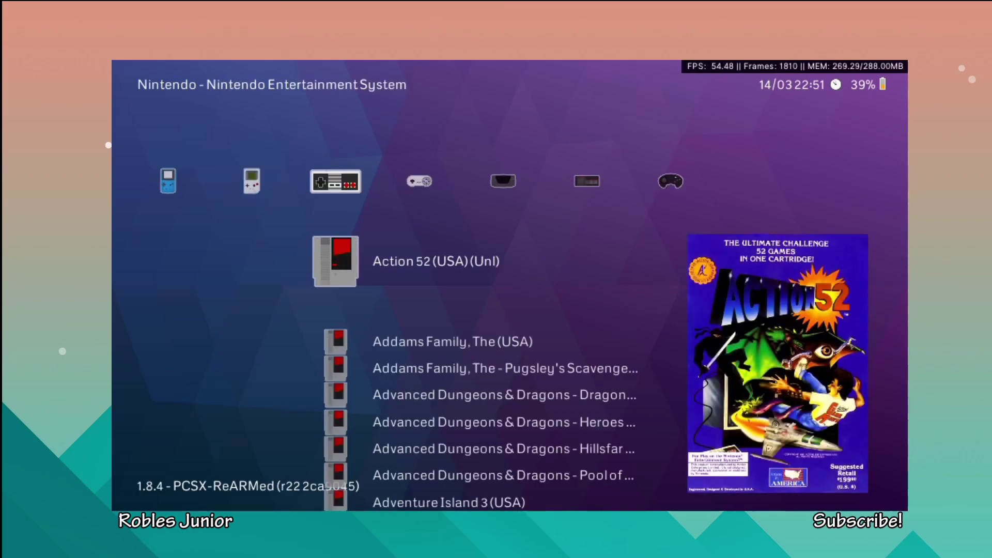
pyautogui.press('Right')
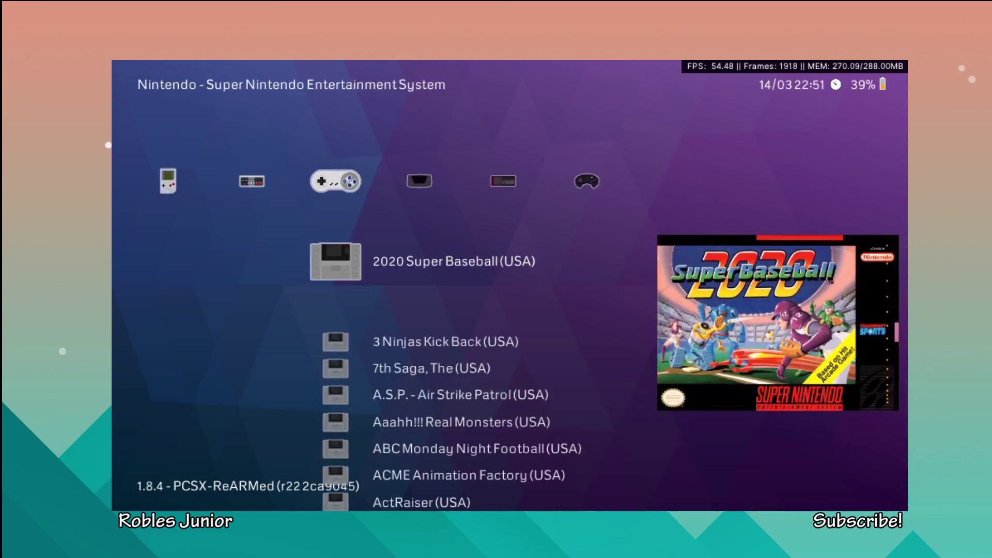
pyautogui.press('Right')
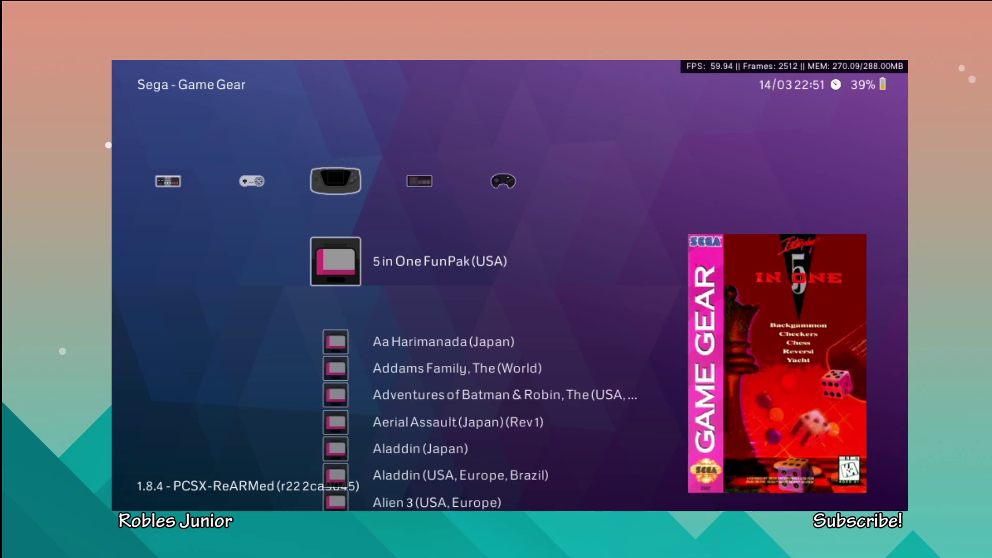
pyautogui.press('Right')
pyautogui.press('Right')
pyautogui.press('Left')
pyautogui.press('Left')
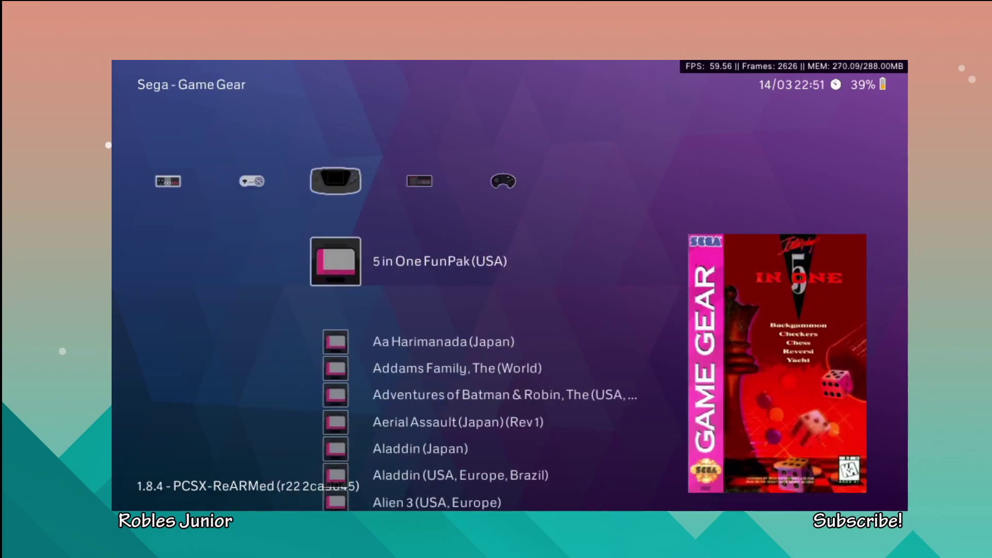
pyautogui.press('Left')
pyautogui.press('Left')
pyautogui.press('Left')
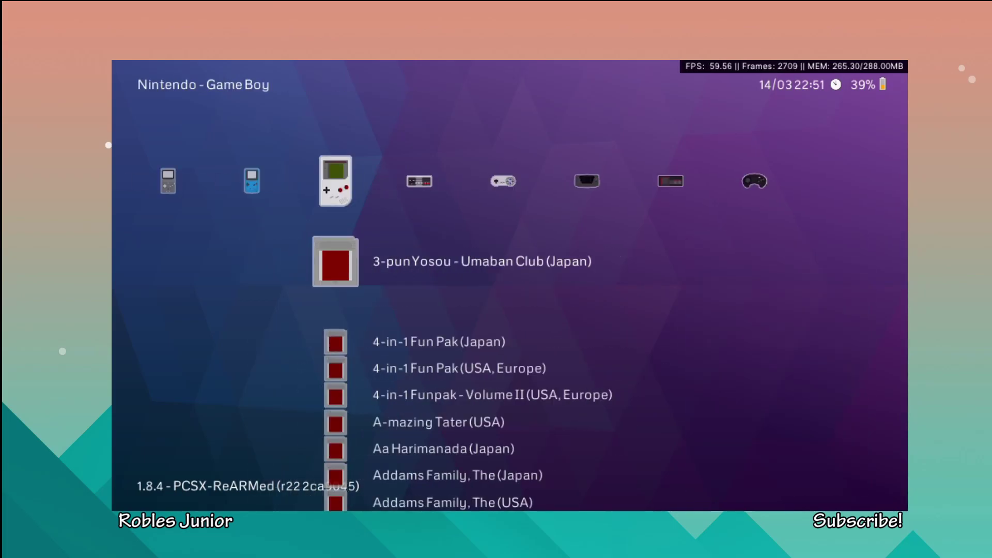
pyautogui.press('Left')
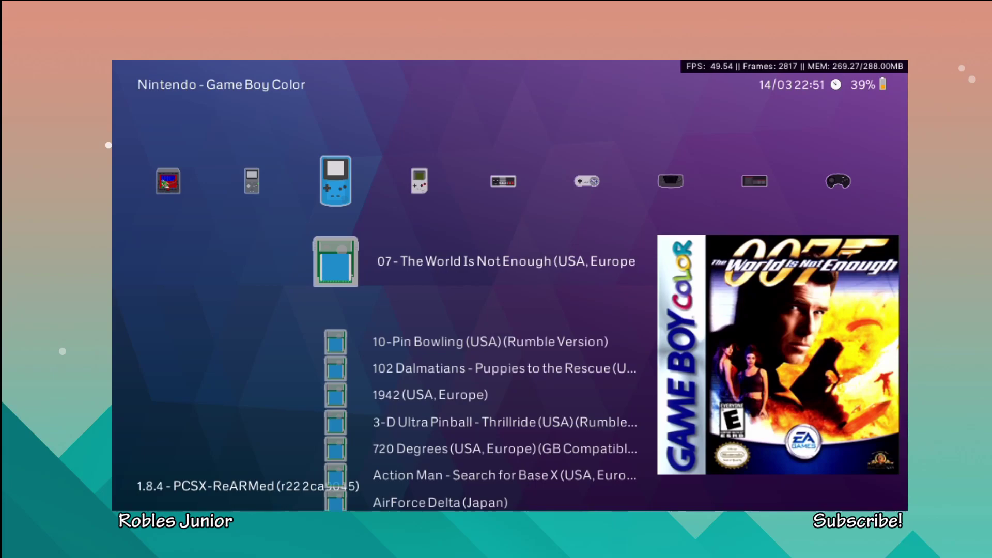
pyautogui.press('Right')
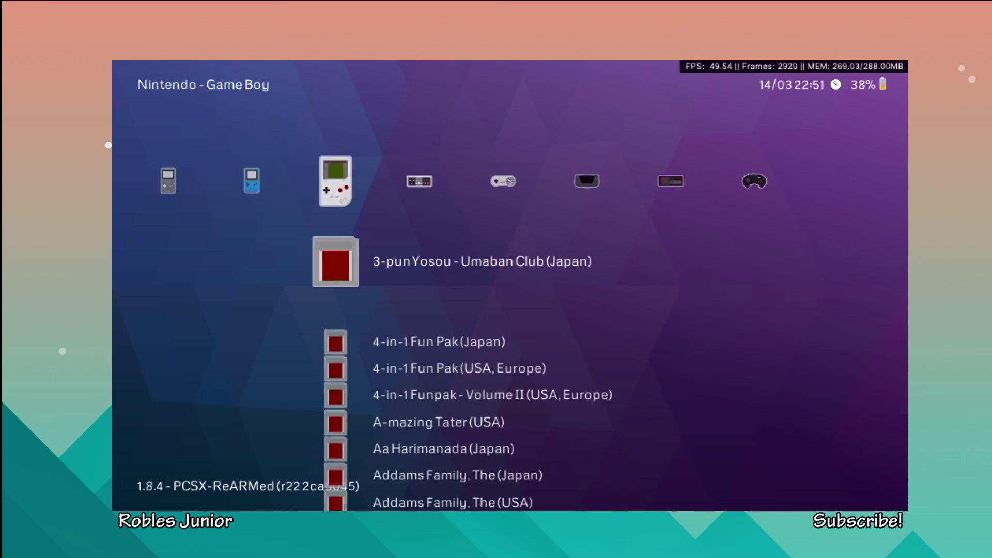
pyautogui.press('Right')
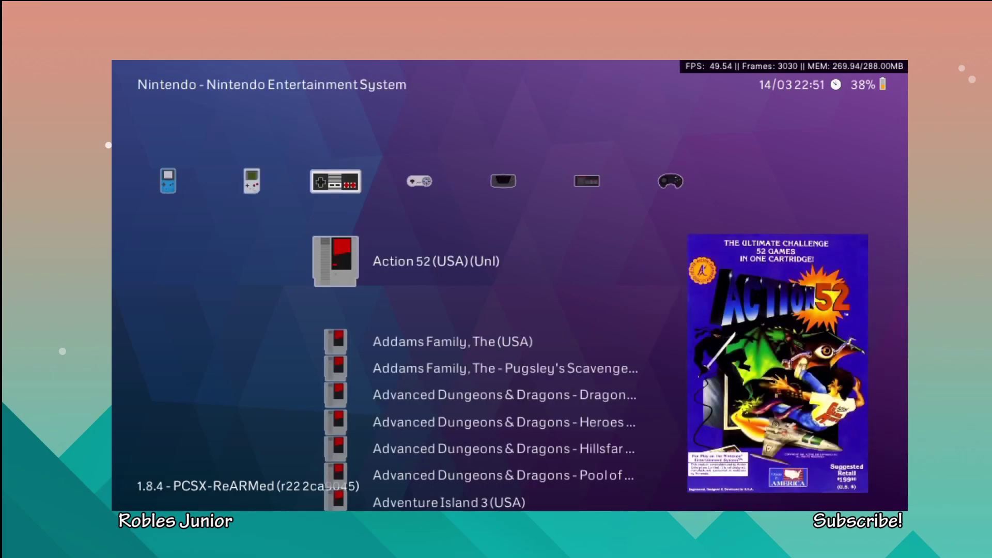
pyautogui.press('Left')
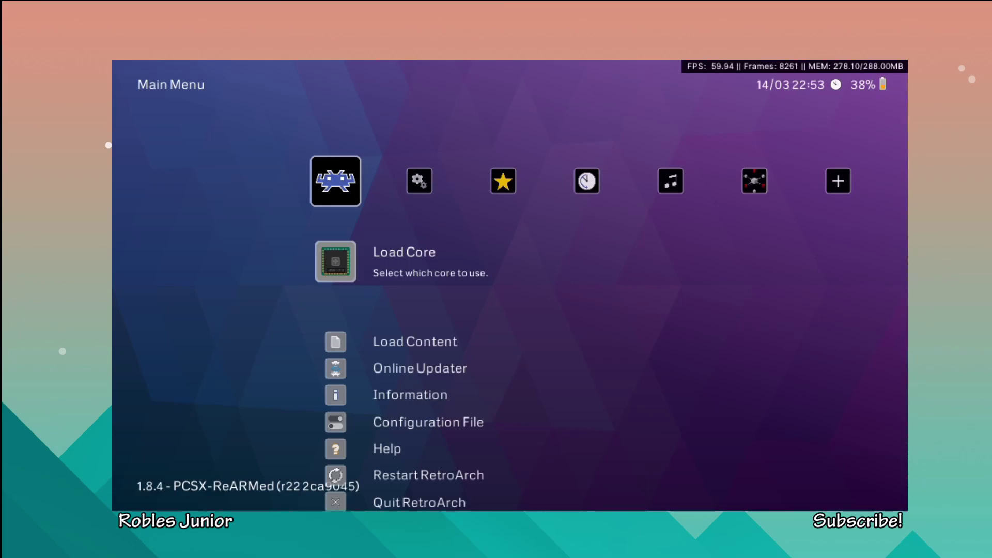
# Browse the XMB categories: History, Netplay, Favorites and Settings
pyautogui.press('Right')
pyautogui.press('Right')
pyautogui.press('Right')
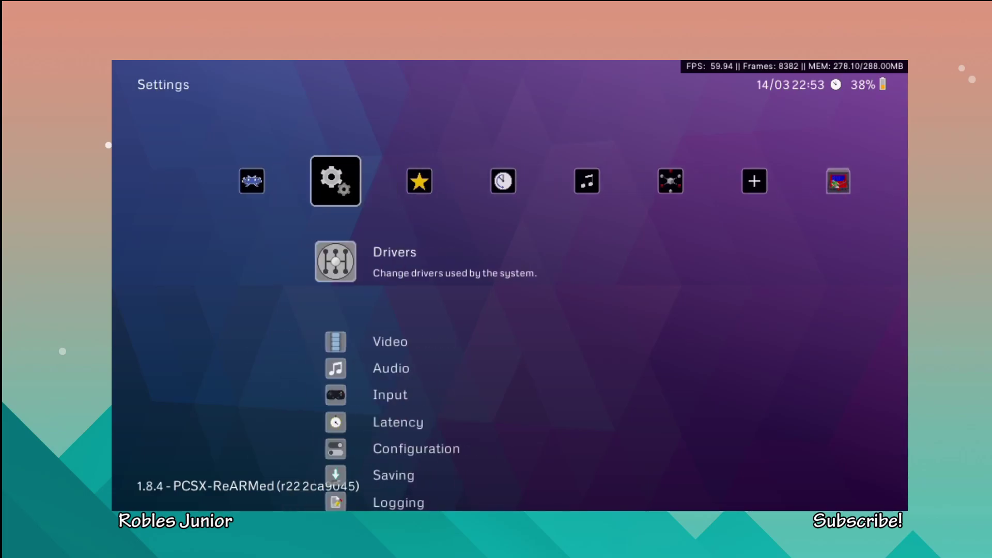
pyautogui.press('Right')
pyautogui.press('Right')
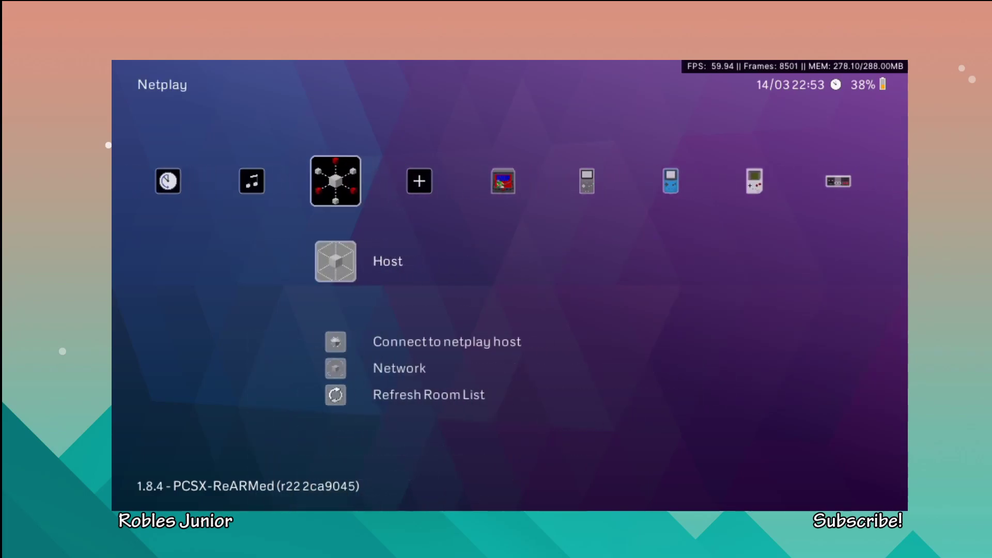
pyautogui.press('Left')
pyautogui.press('Left')
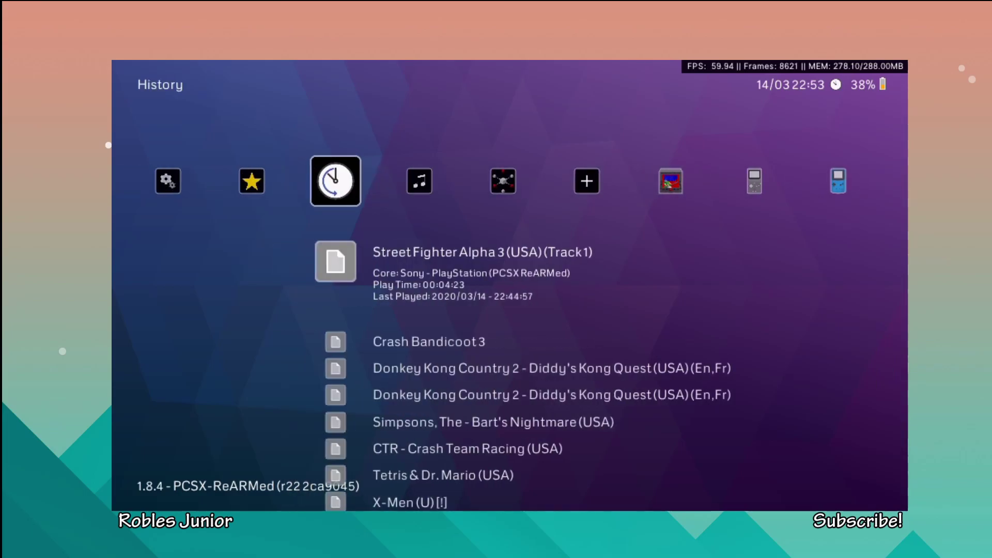
pyautogui.press('Left')
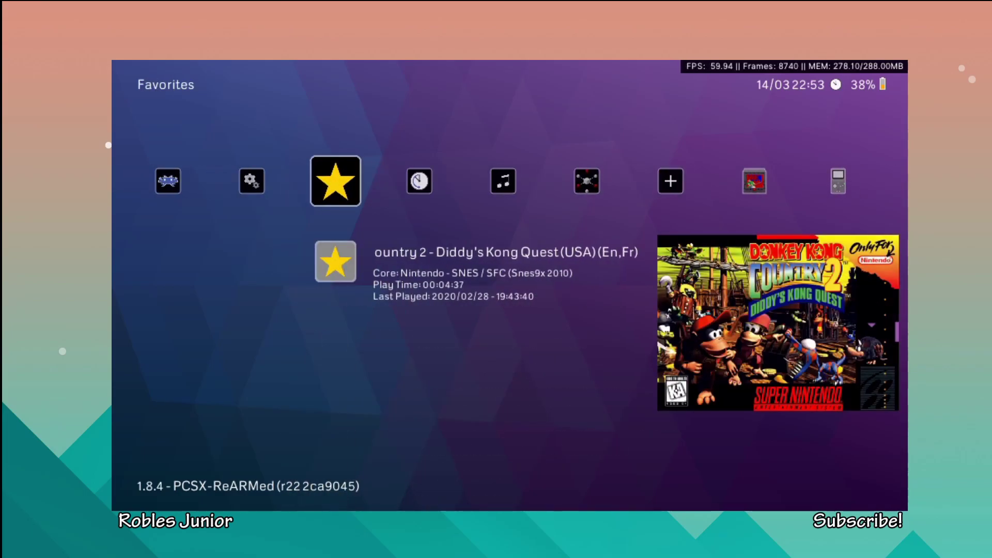
pyautogui.press('Left')
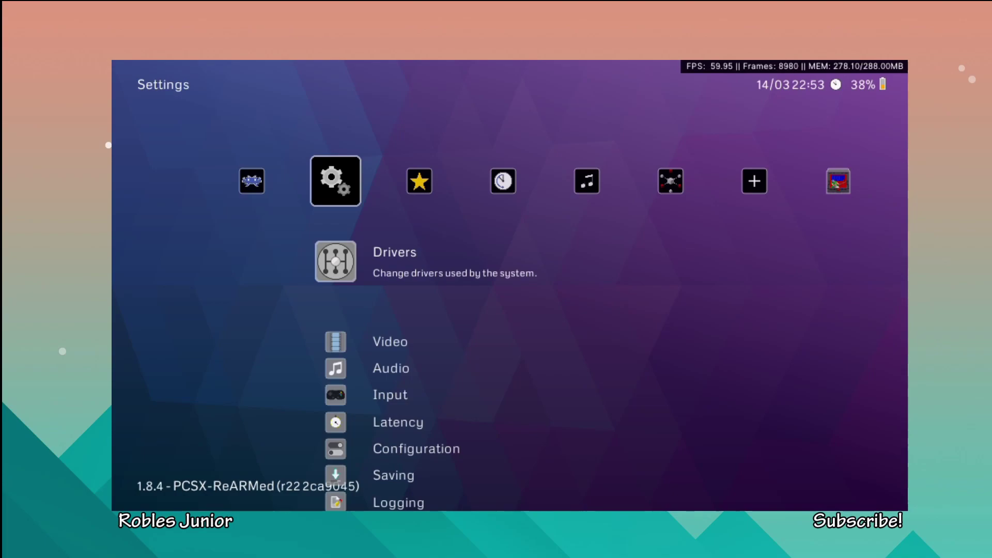
# Return to the Main Menu and open Load Content
pyautogui.press('Left')
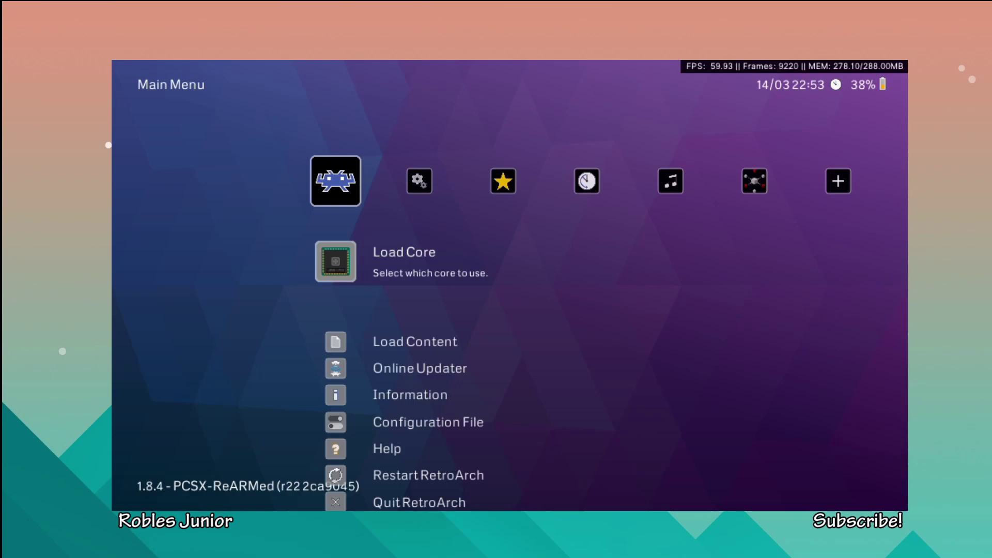
pyautogui.press('Down')
pyautogui.press('Return')
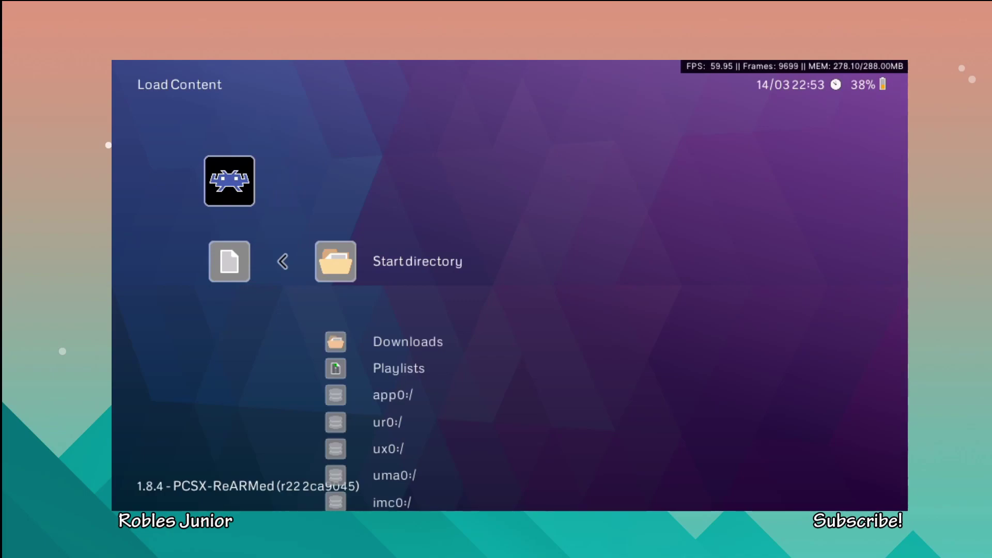
# Open the ux0:/ storage drive in the file browser
pyautogui.press('Down')
pyautogui.press('Down')
pyautogui.press('Down')
pyautogui.press('Down')
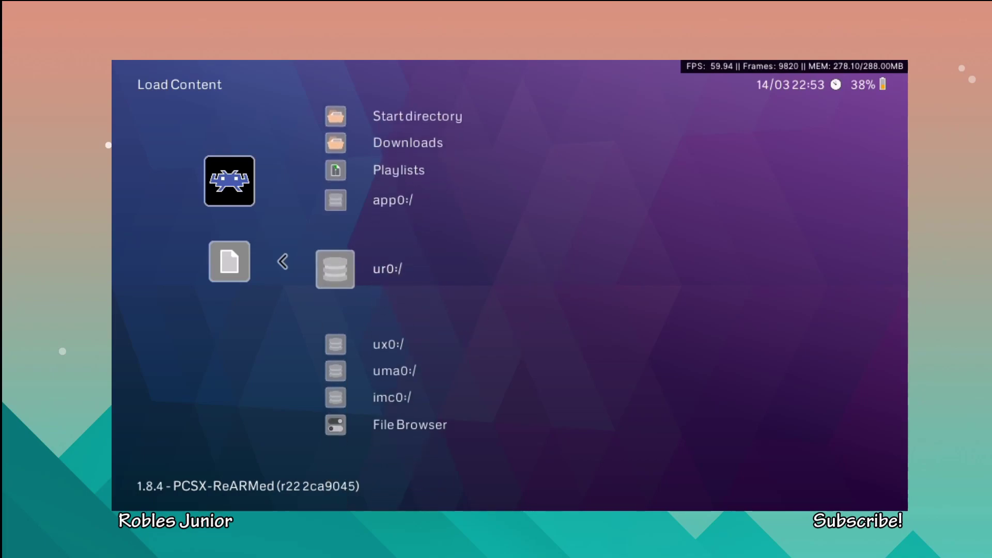
pyautogui.press('Down')
pyautogui.press('Return')
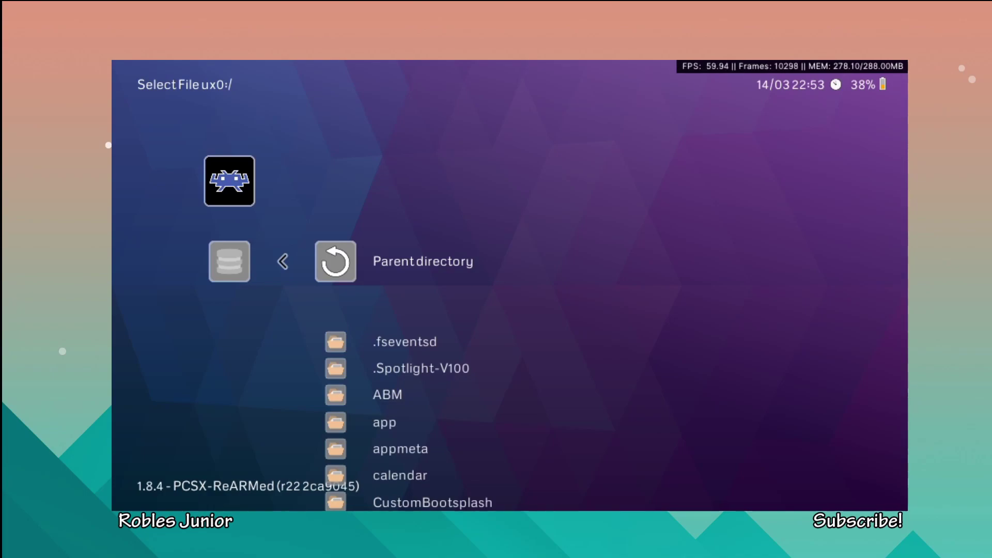
# Open the ROMS folder and select the PS1 Games folder
pyautogui.press('Down')
pyautogui.press('Down')
pyautogui.press('Down')
pyautogui.press('Down')
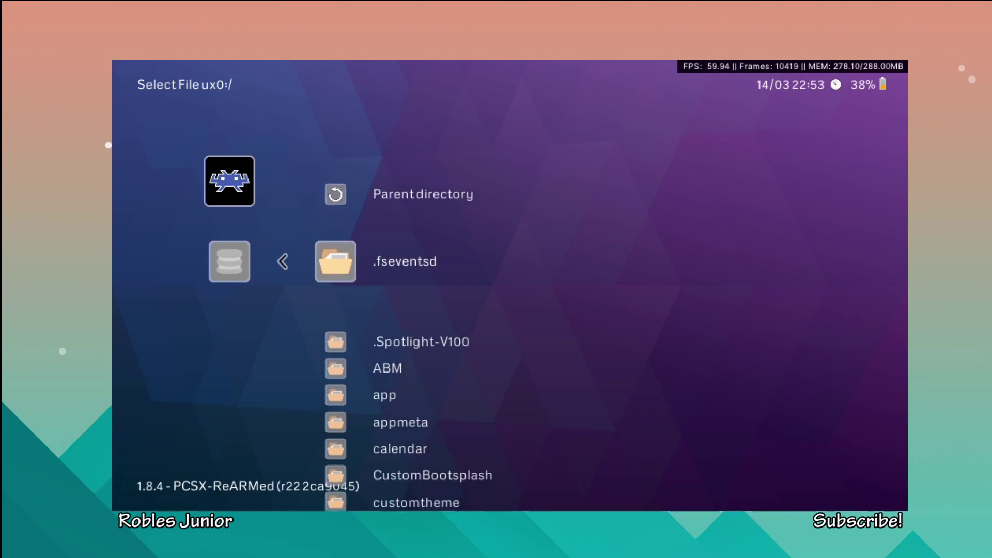
pyautogui.press('Down')
pyautogui.press('Down')
pyautogui.press('Down')
pyautogui.press('Down')
pyautogui.press('Down')
pyautogui.press('Down')
pyautogui.press('Down')
pyautogui.press('Down')
pyautogui.press('Down')
pyautogui.press('Down')
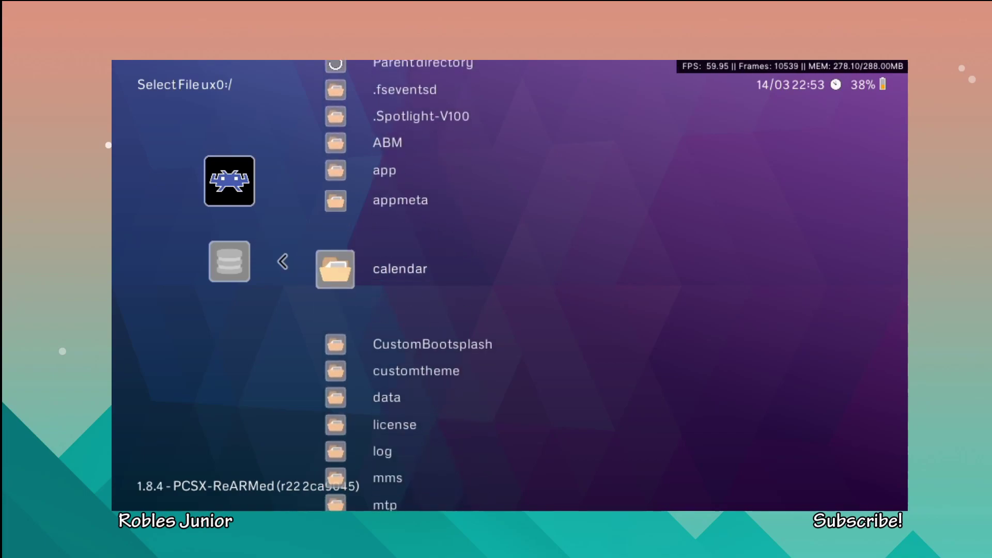
pyautogui.press('Down')
pyautogui.press('Down')
pyautogui.press('Down')
pyautogui.press('Down')
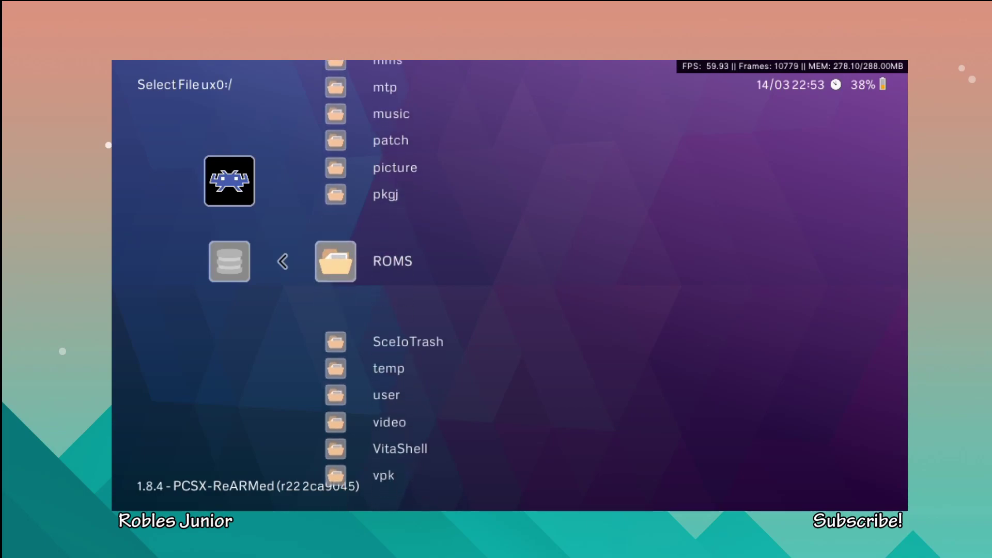
pyautogui.press('Return')
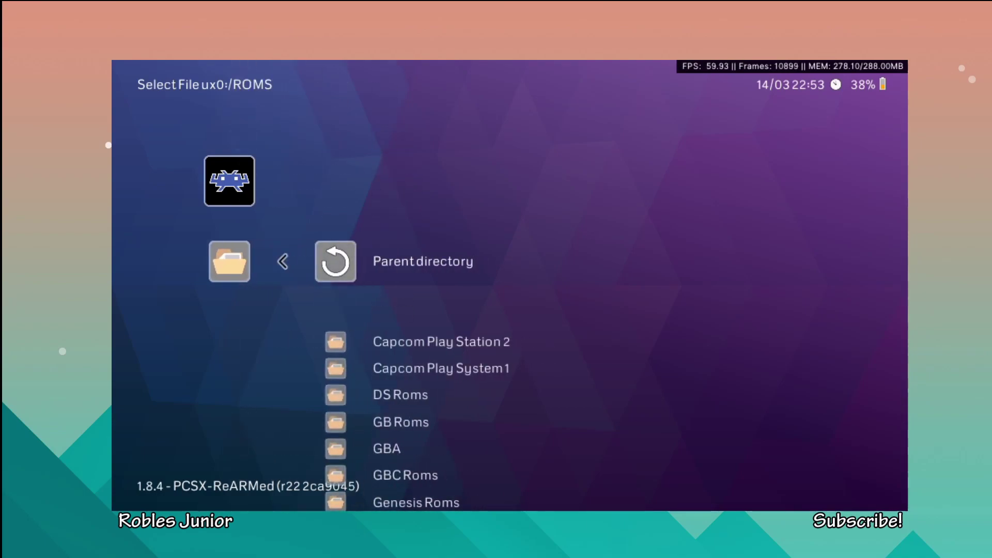
pyautogui.press('Down')
pyautogui.press('Down')
pyautogui.press('Down')
pyautogui.press('Down')
pyautogui.press('Down')
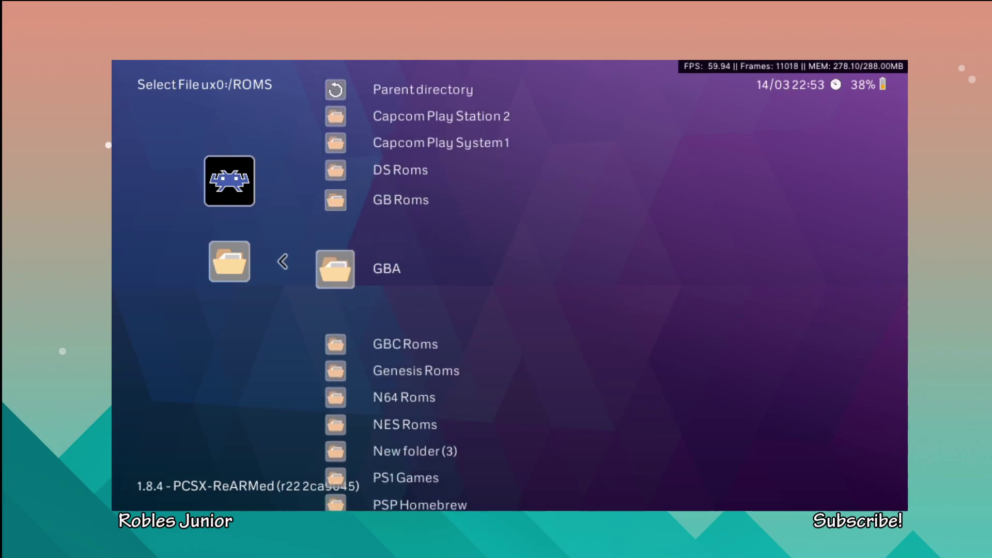
pyautogui.press('Down')
pyautogui.press('Down')
pyautogui.press('Down')
pyautogui.press('Down')
pyautogui.press('Down')
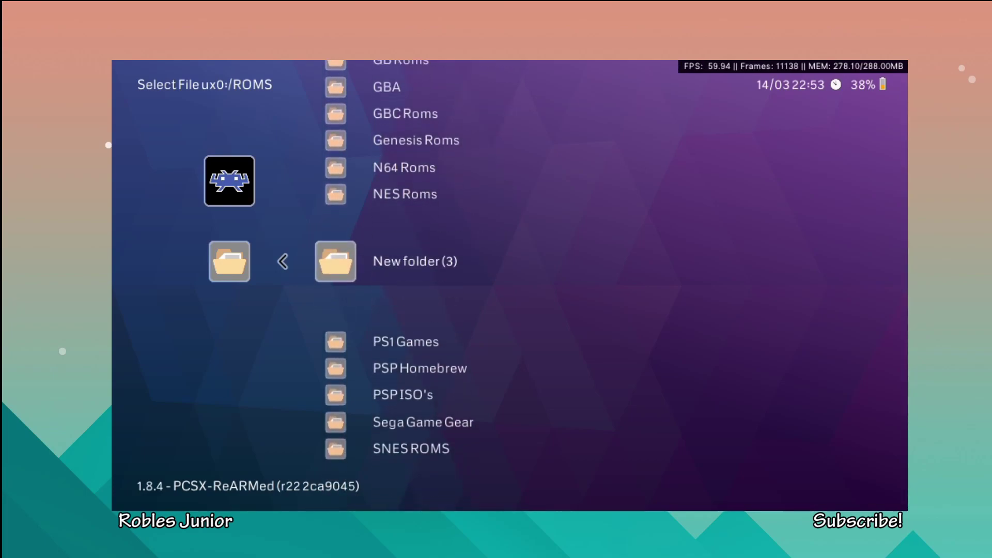
pyautogui.press('Down')
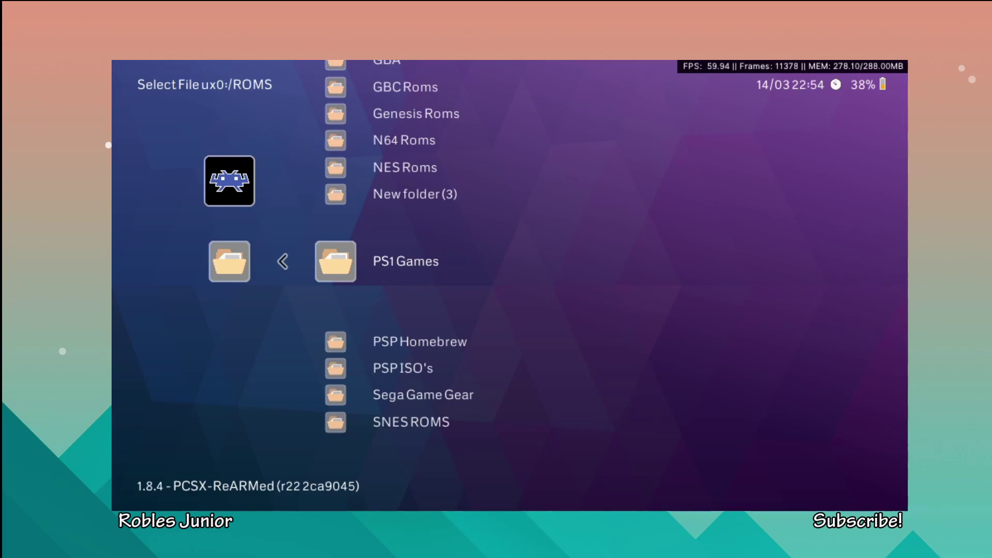
pyautogui.press('Return')
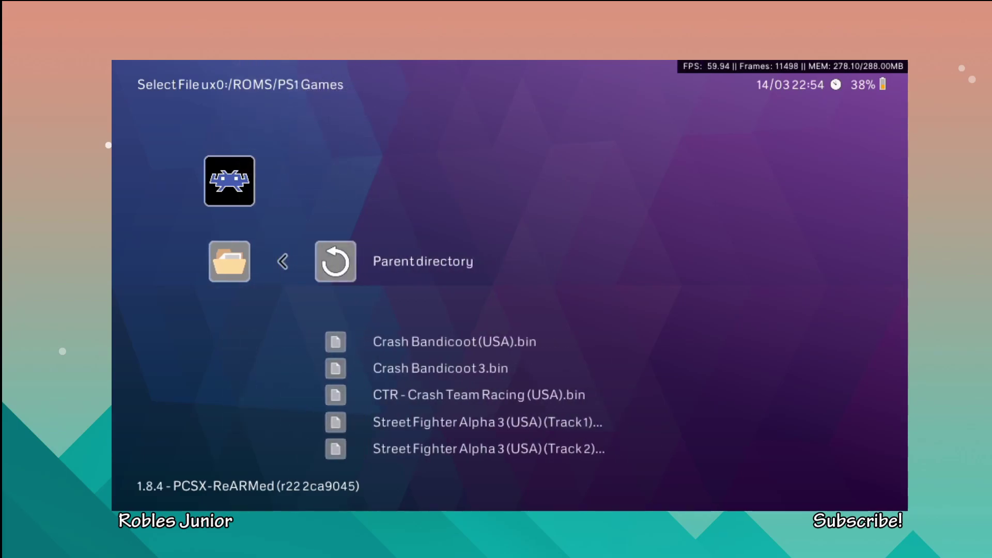
pyautogui.press('Down')
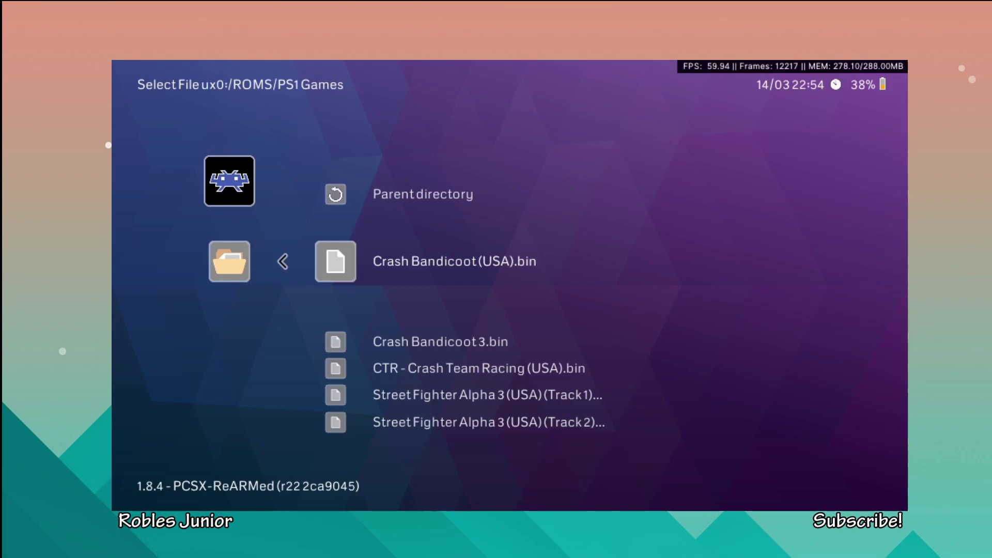
pyautogui.press('Down')
pyautogui.press('Down')
pyautogui.press('Down')
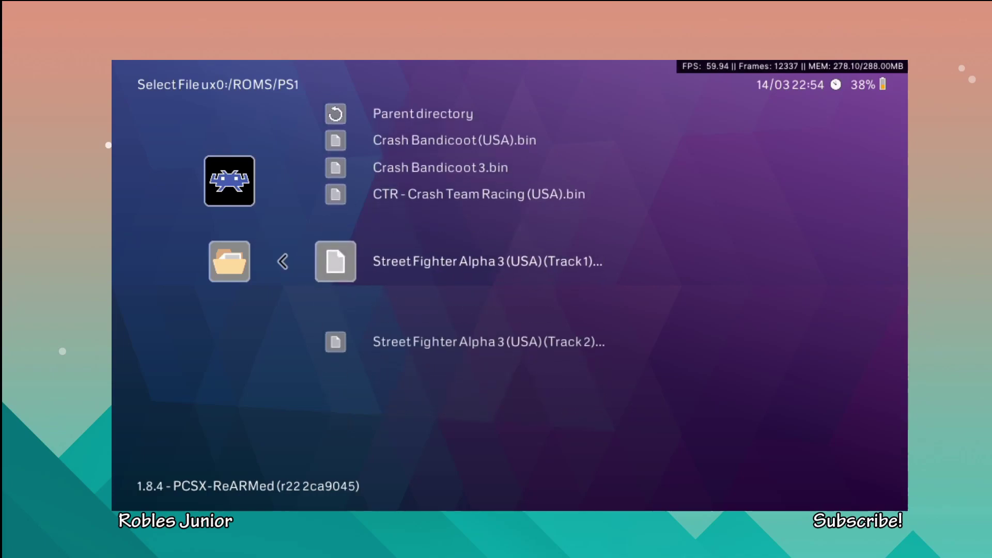
pyautogui.press('Up')
pyautogui.press('Up')
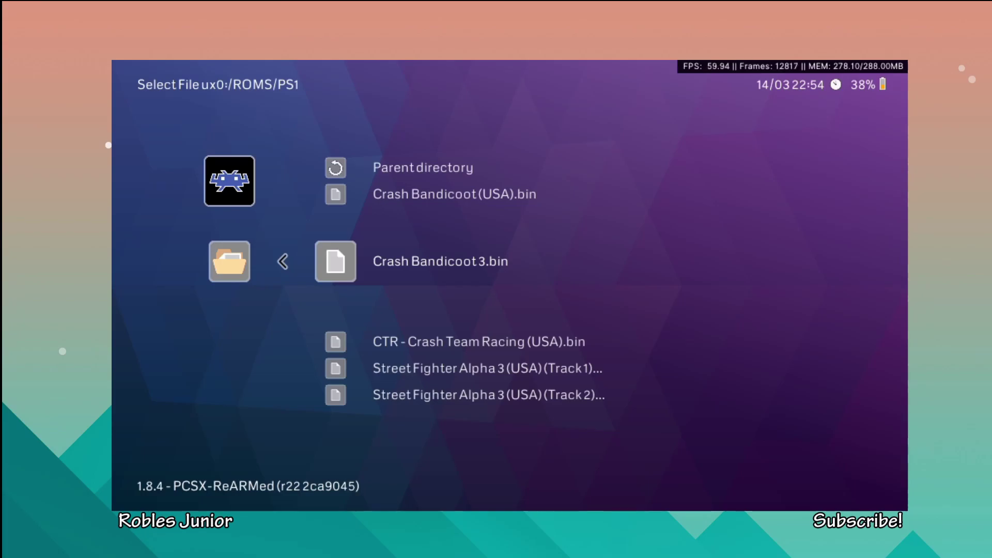
pyautogui.press('Up')
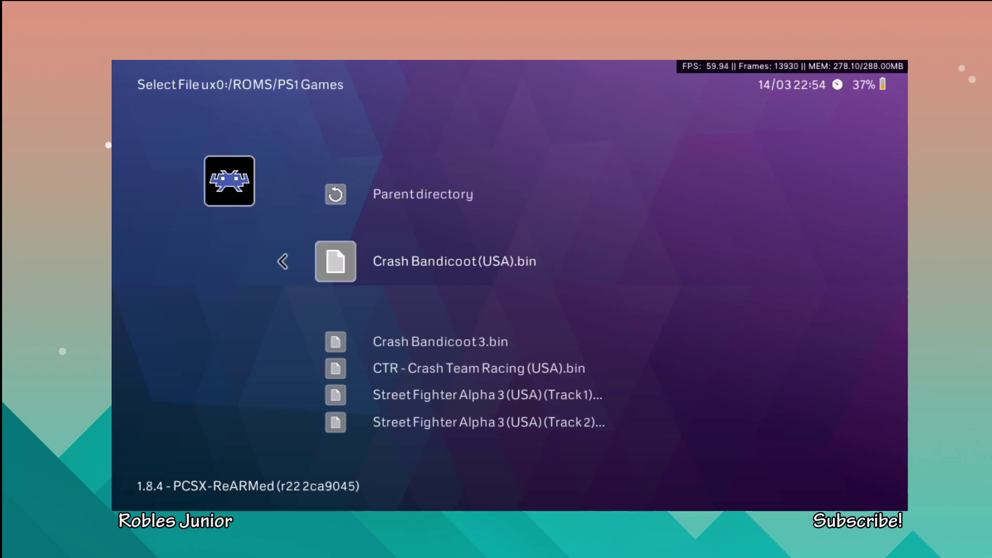
# Open Crash Bandicoot (USA).bin's suggested cores and browse the Atari and Commodore cores
pyautogui.press('Return')
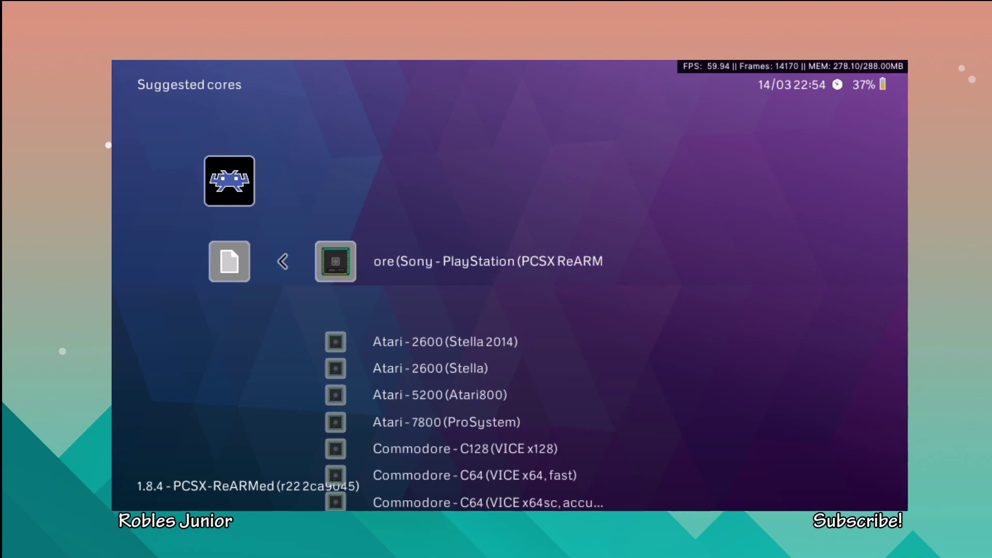
pyautogui.press('Down')
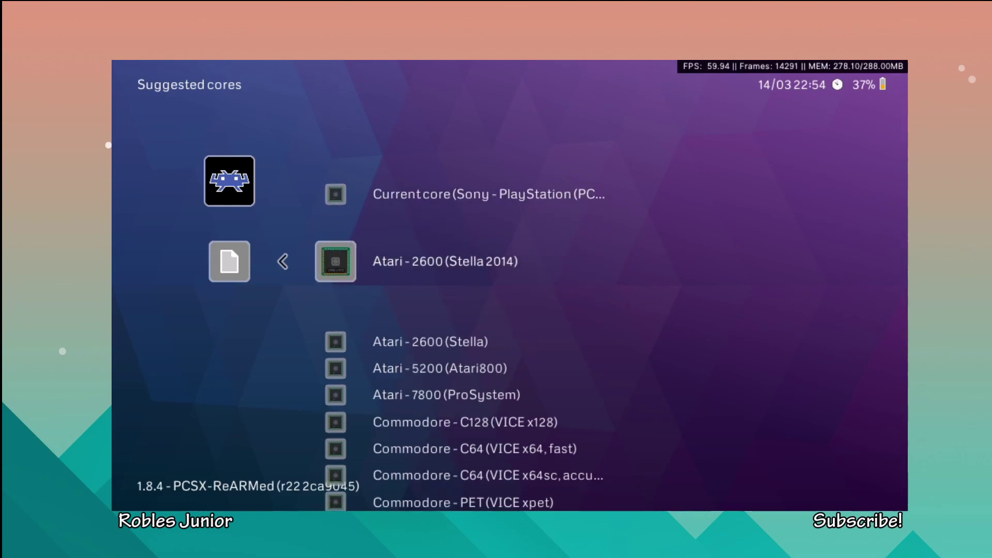
pyautogui.press('Down')
pyautogui.press('Down')
pyautogui.press('Down')
pyautogui.press('Down')
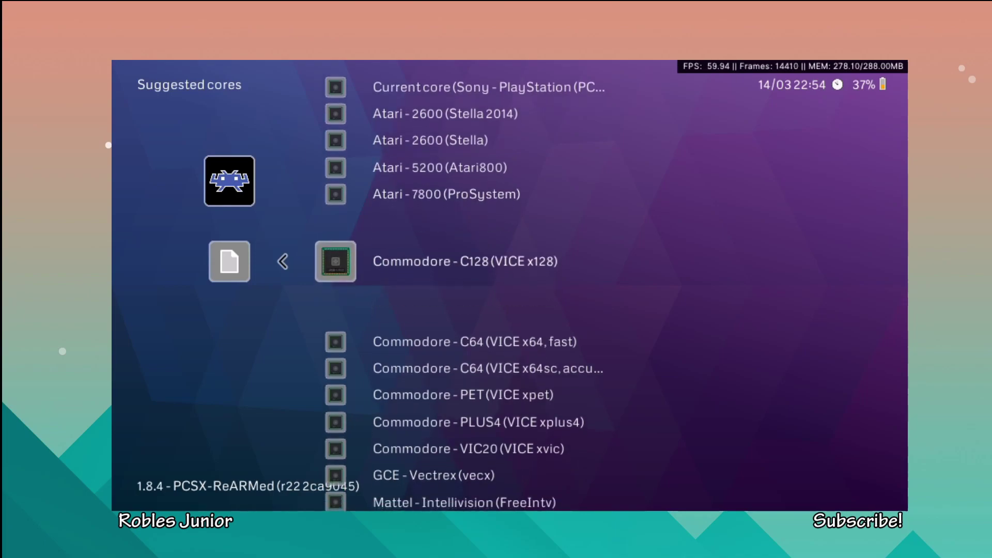
pyautogui.press('Up')
pyautogui.press('Up')
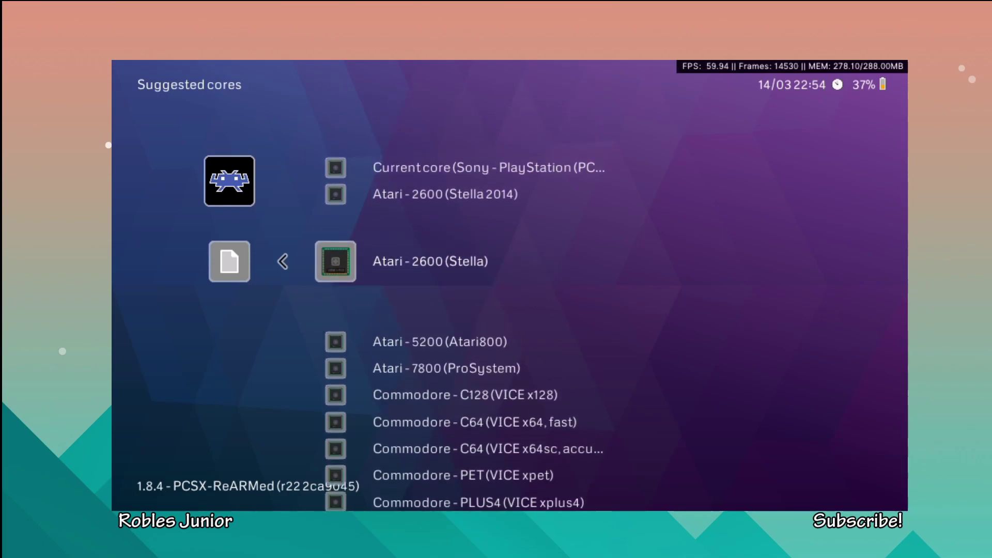
pyautogui.press('Up')
pyautogui.press('Down')
pyautogui.press('Down')
pyautogui.press('Down')
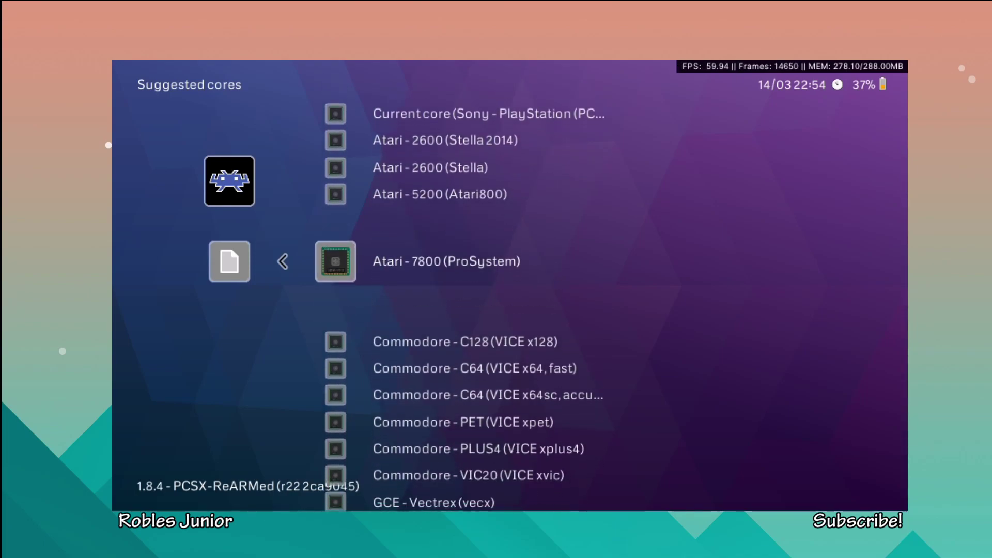
pyautogui.press('Down')
pyautogui.press('Down')
pyautogui.press('Down')
pyautogui.press('Down')
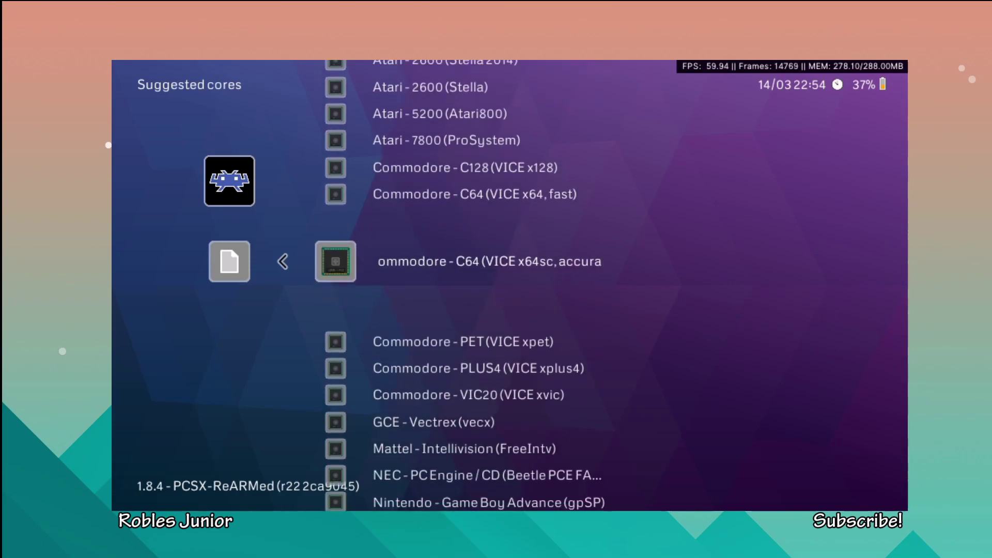
pyautogui.press('Down')
pyautogui.press('Up')
pyautogui.press('Up')
pyautogui.press('Up')
pyautogui.press('Up')
pyautogui.press('Up')
pyautogui.press('Up')
pyautogui.press('Up')
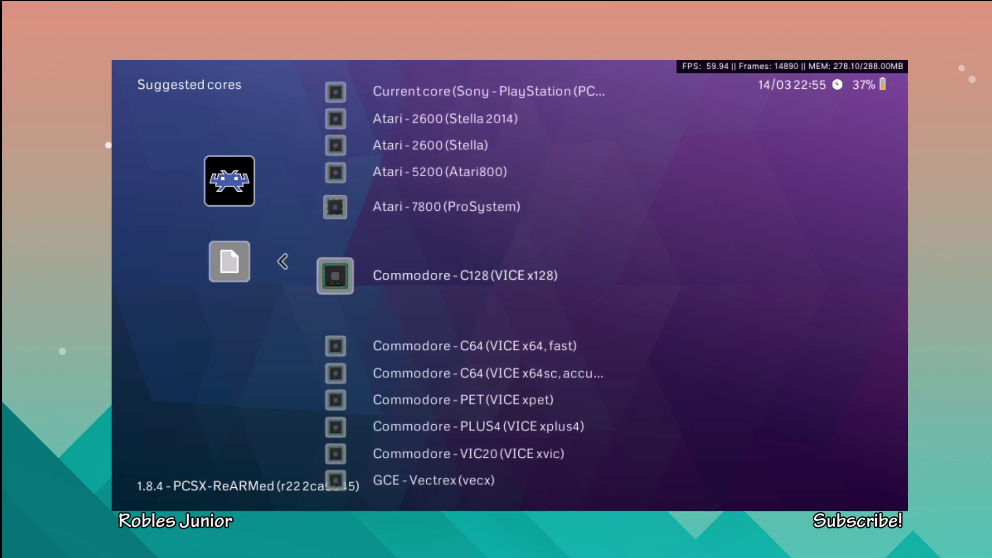
pyautogui.press('Up')
pyautogui.press('Up')
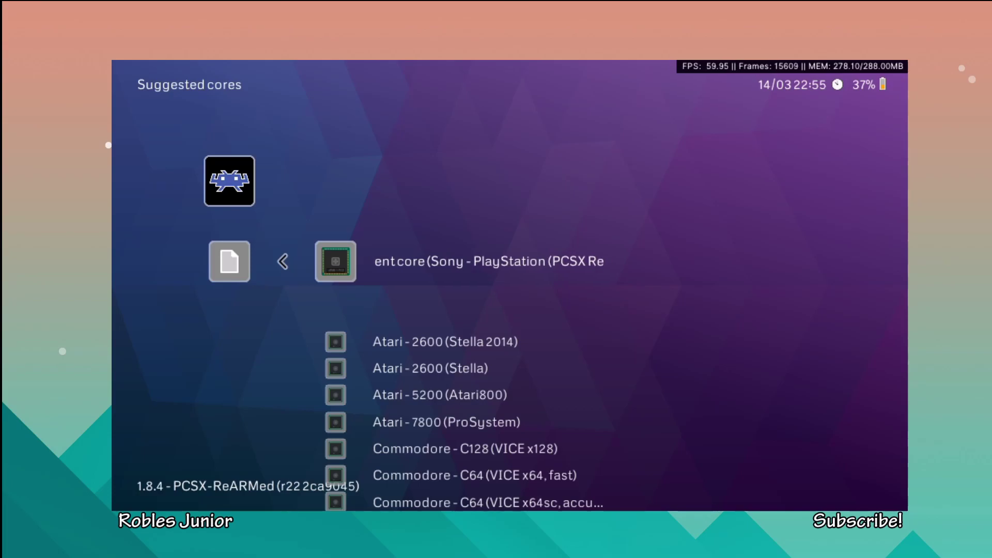
# Browse from the PlayStation core to the list's end, through the Sega and Virtual Boy cores
pyautogui.press('Down')
pyautogui.press('Up')
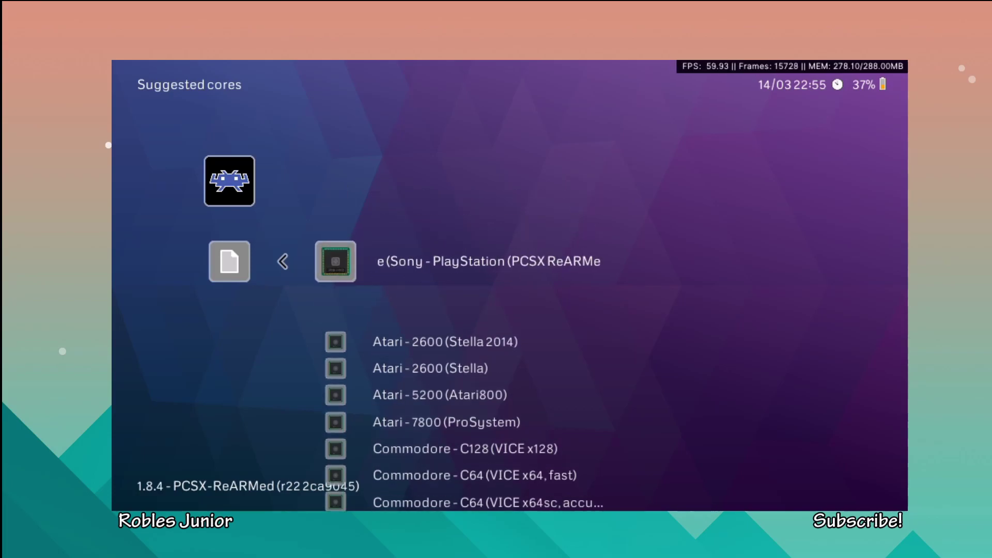
pyautogui.press('Up')
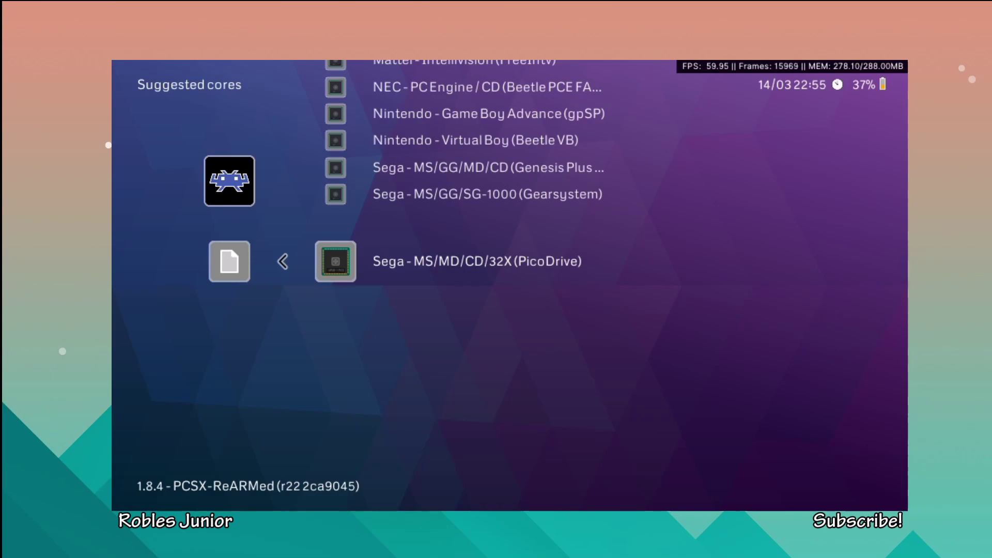
pyautogui.press('Up')
pyautogui.press('Up')
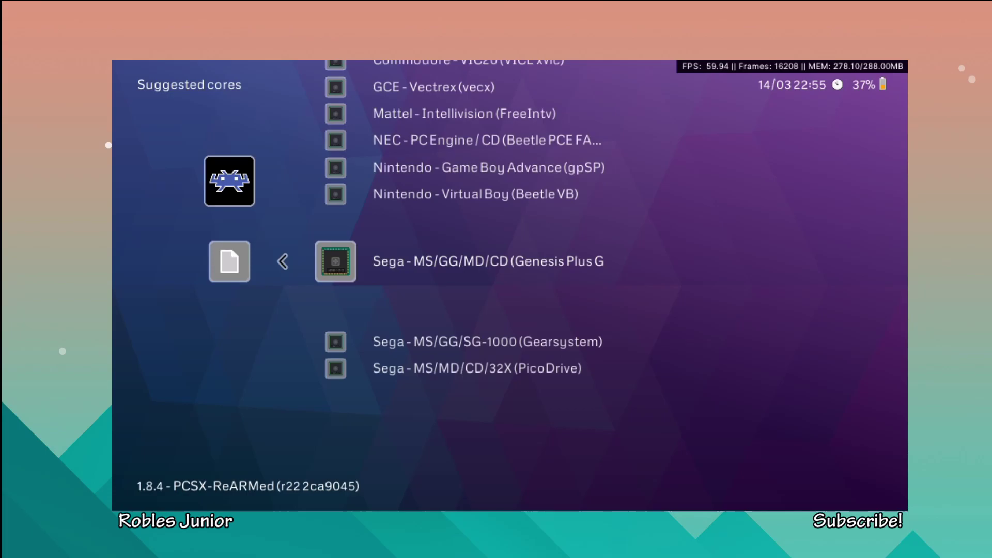
pyautogui.press('Up')
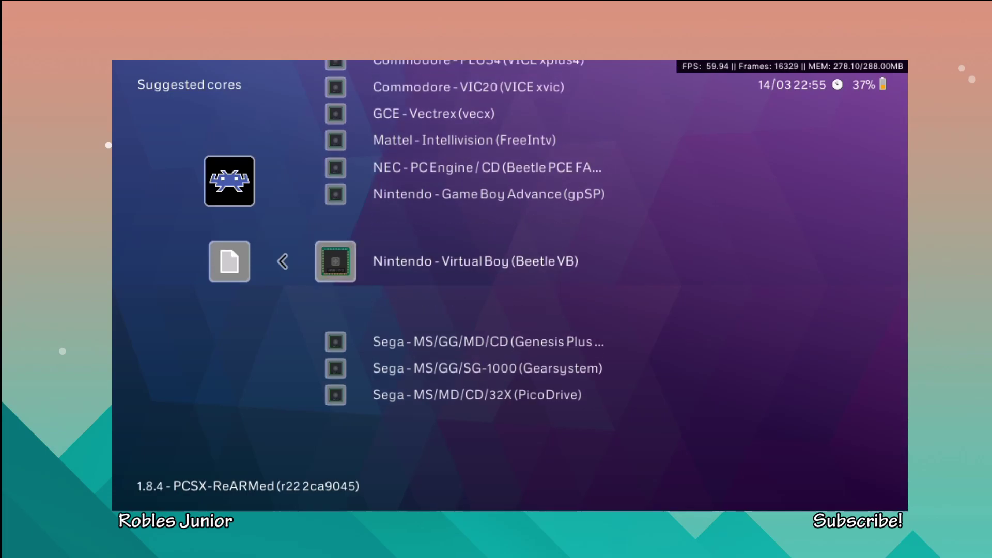
pyautogui.press('Down')
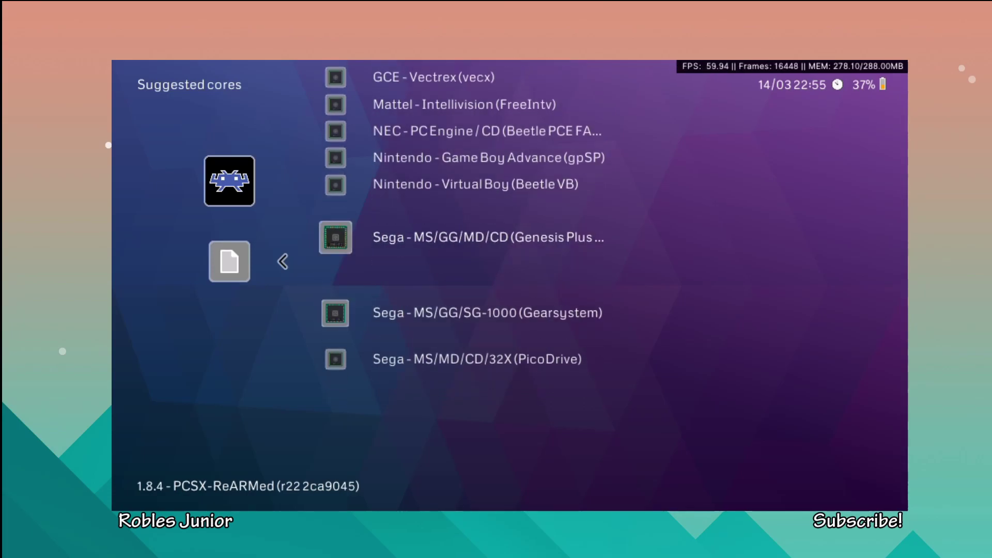
# Leave the core list and PS1 Games folder, backing out to the Main Menu
pyautogui.press('Down')
pyautogui.press('BackSpace')
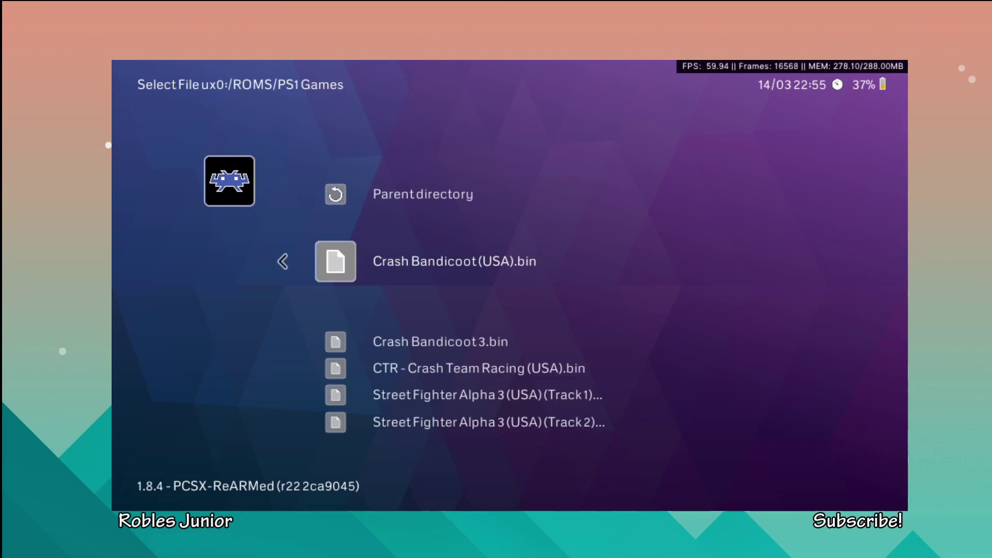
pyautogui.press('BackSpace')
pyautogui.press('BackSpace')
pyautogui.press('BackSpace')
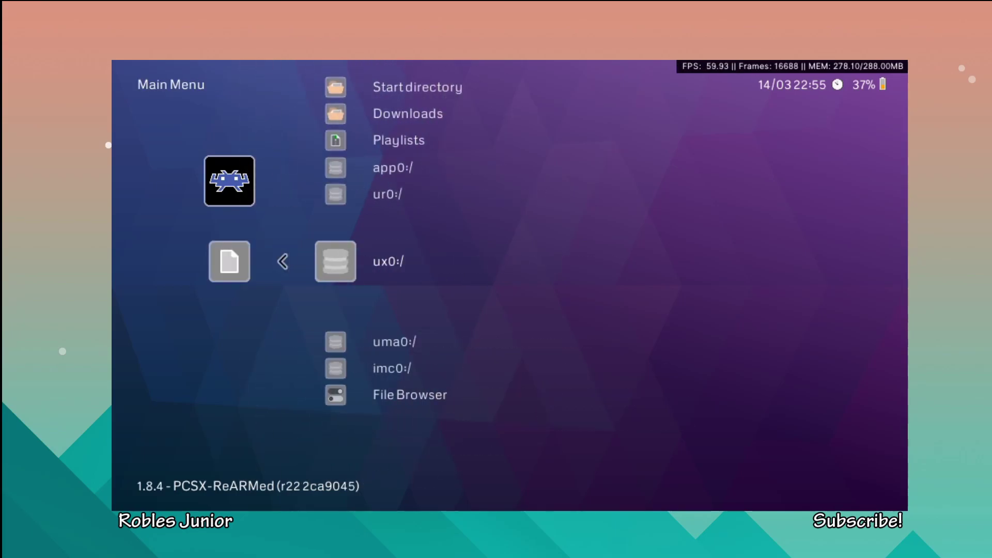
pyautogui.press('BackSpace')
# Browse Load Core to Sony - PlayStation (PCSX ReARMed), cancel a search, and exit back
pyautogui.press('Up')
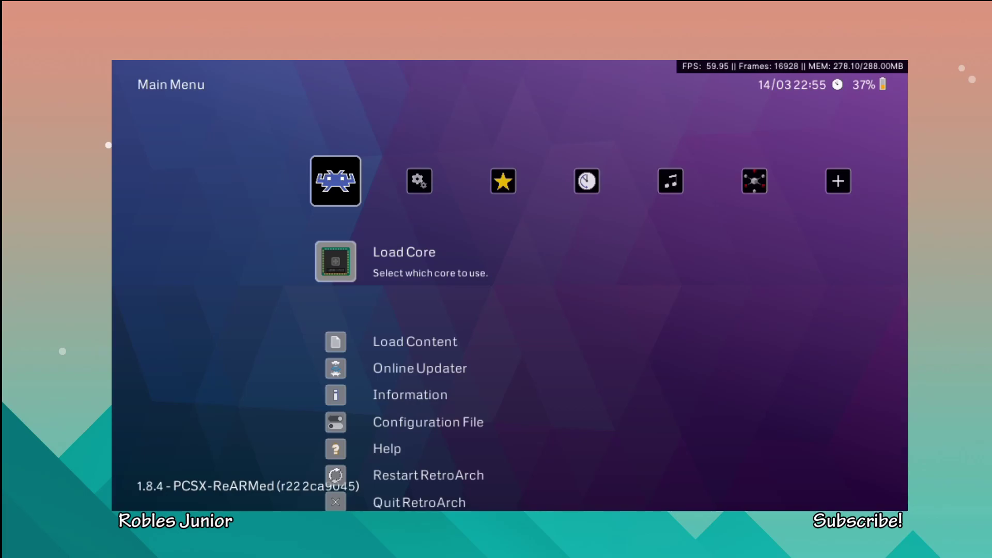
pyautogui.press('Return')
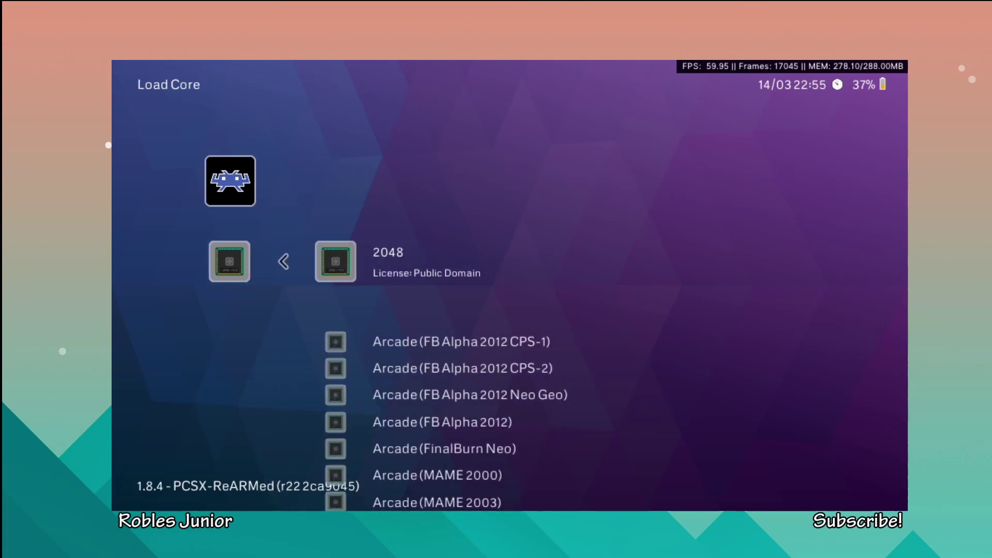
pyautogui.press('Up')
pyautogui.press('Up')
pyautogui.press('Up')
pyautogui.press('Up')
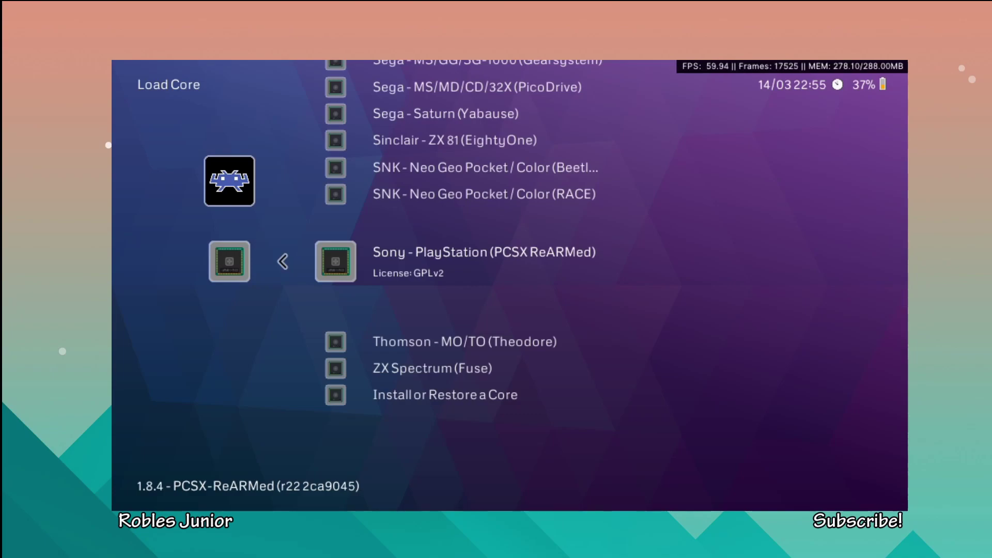
pyautogui.press('/')
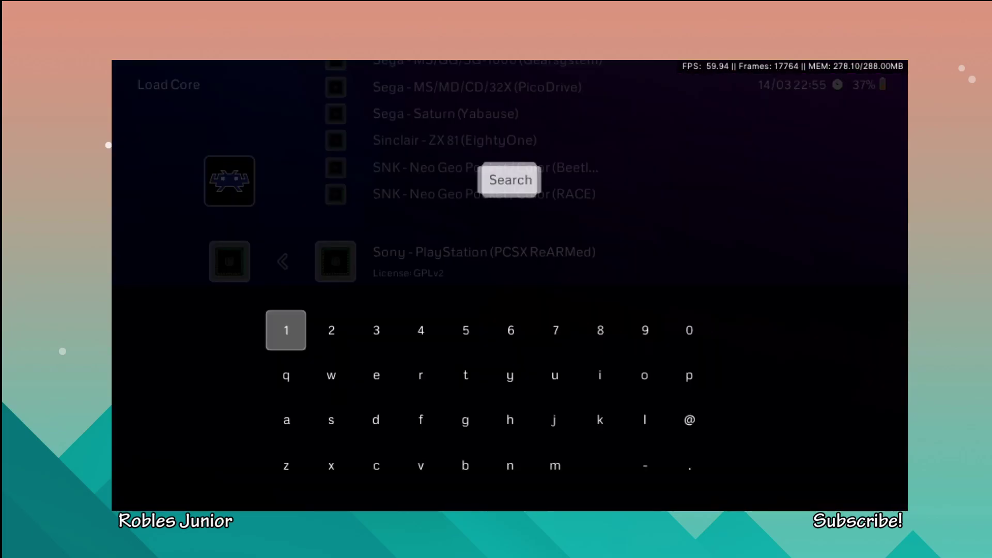
pyautogui.press('Escape')
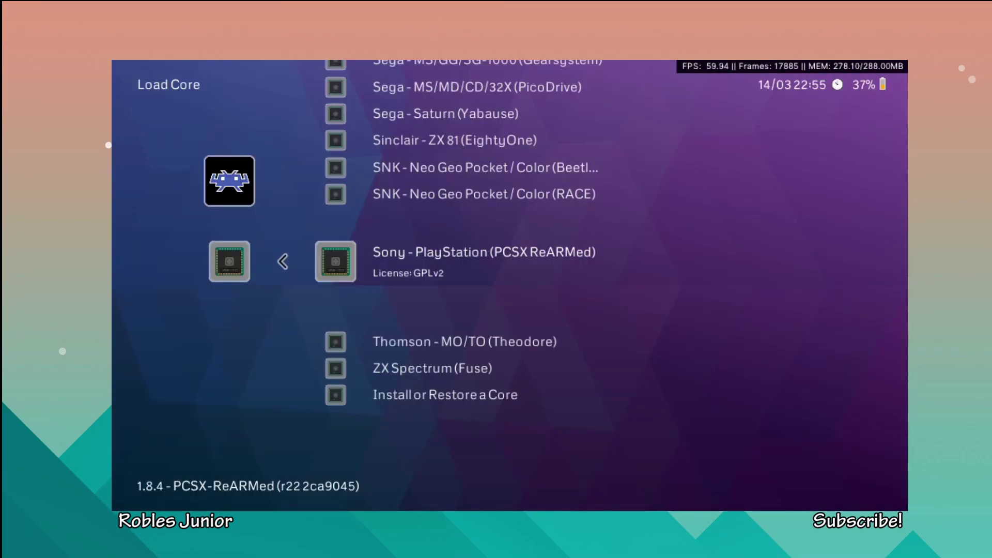
pyautogui.press('BackSpace')
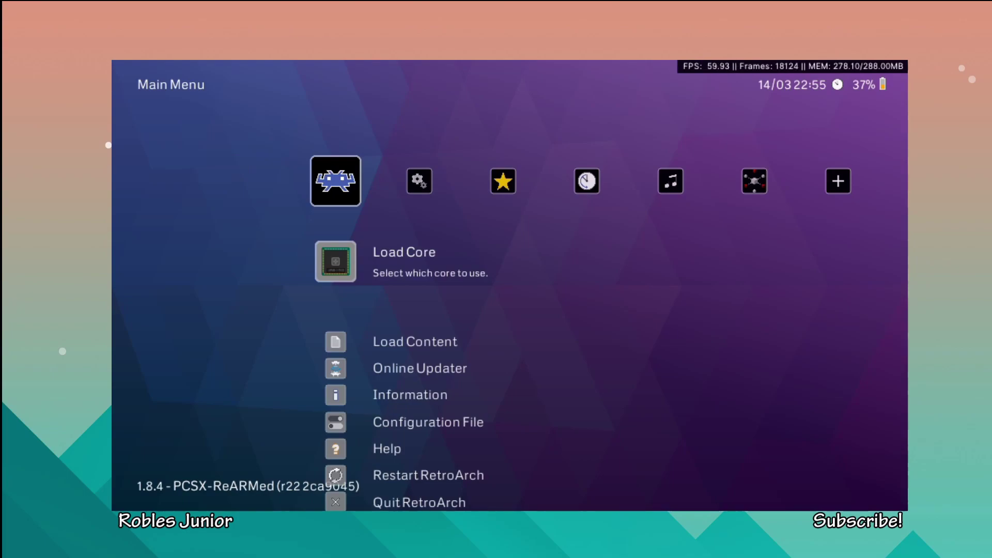
# Load Crash Bandicoot (USA).bin from ux0:/ROMS/PS1 Games on the PlayStation core
pyautogui.press('Down')
pyautogui.press('Return')
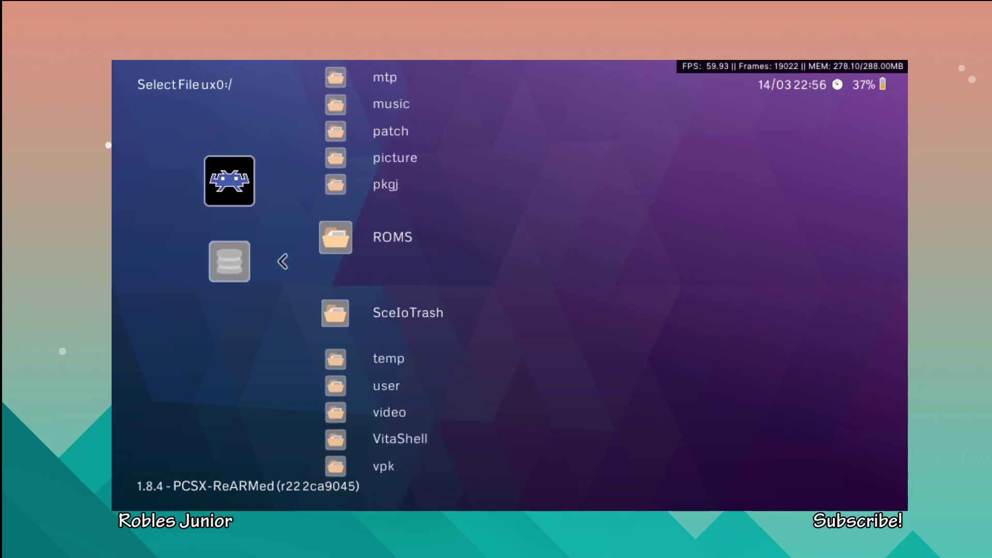
pyautogui.press('Return')
pyautogui.press('Down')
pyautogui.press('Down')
pyautogui.press('Down')
pyautogui.press('Down')
pyautogui.press('Down')
pyautogui.press('Down')
pyautogui.press('Down')
pyautogui.press('Down')
pyautogui.press('Down')
pyautogui.press('Down')
pyautogui.press('Down')
pyautogui.press('Down')
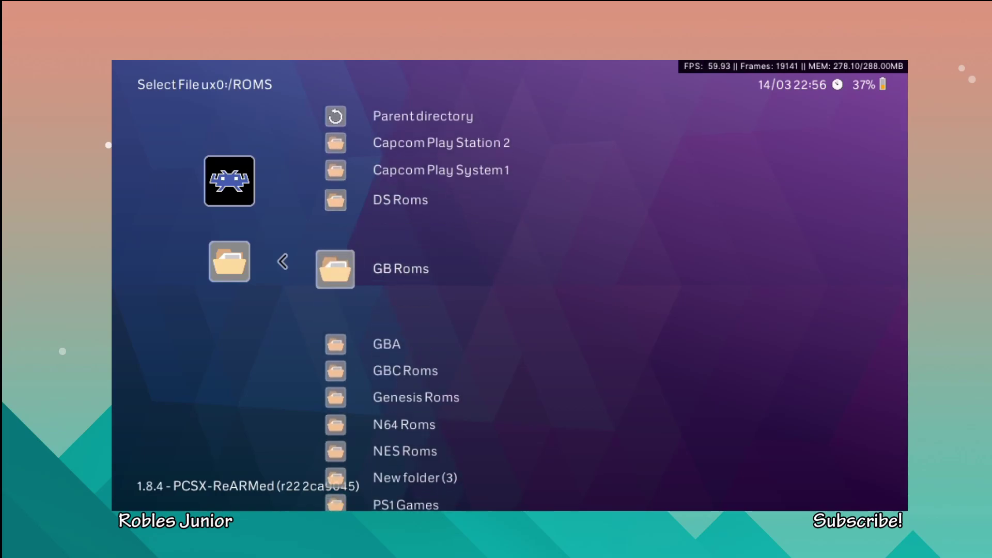
pyautogui.press('Up')
pyautogui.press('Return')
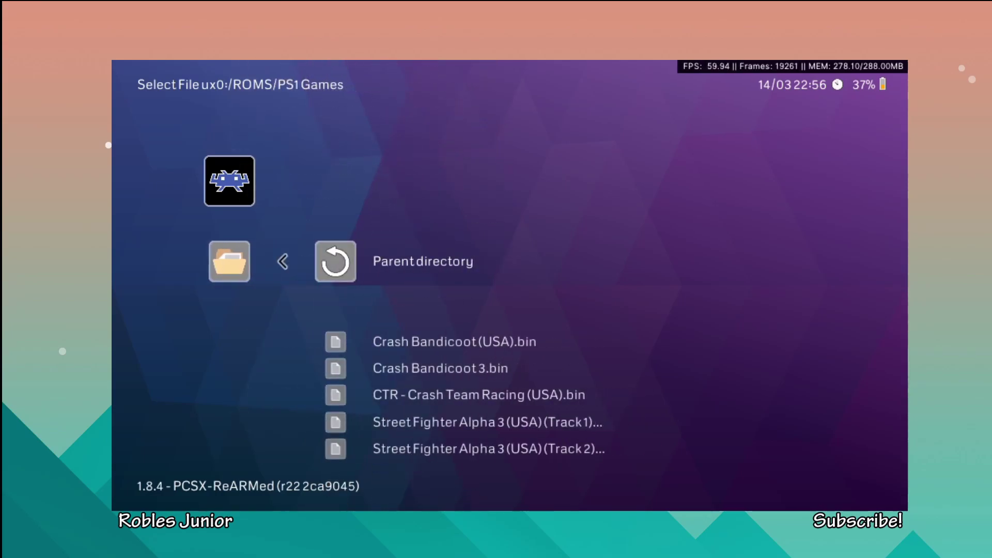
pyautogui.press('Down')
pyautogui.press('Return')
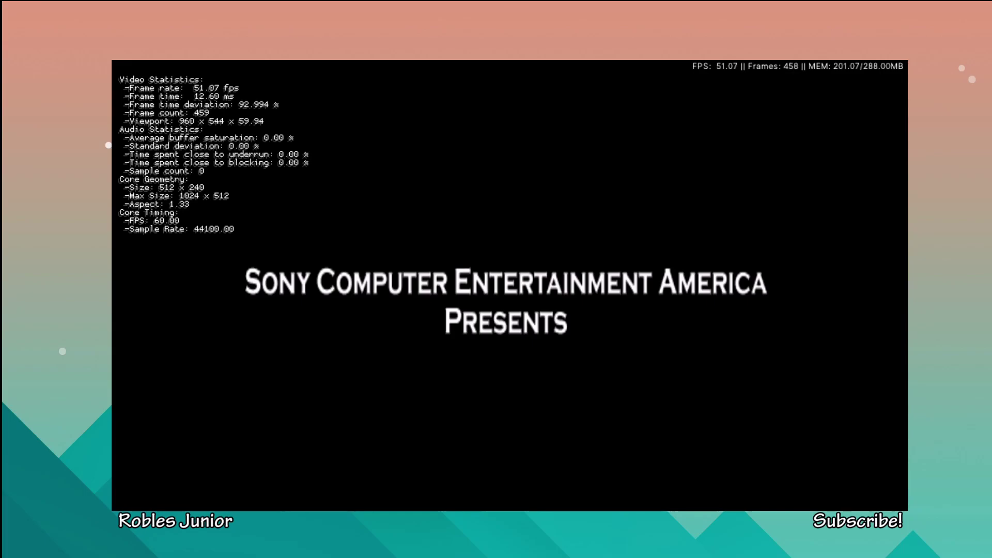
# Go from the in-game menu to Settings > Onscreen Display
pyautogui.press('F1')
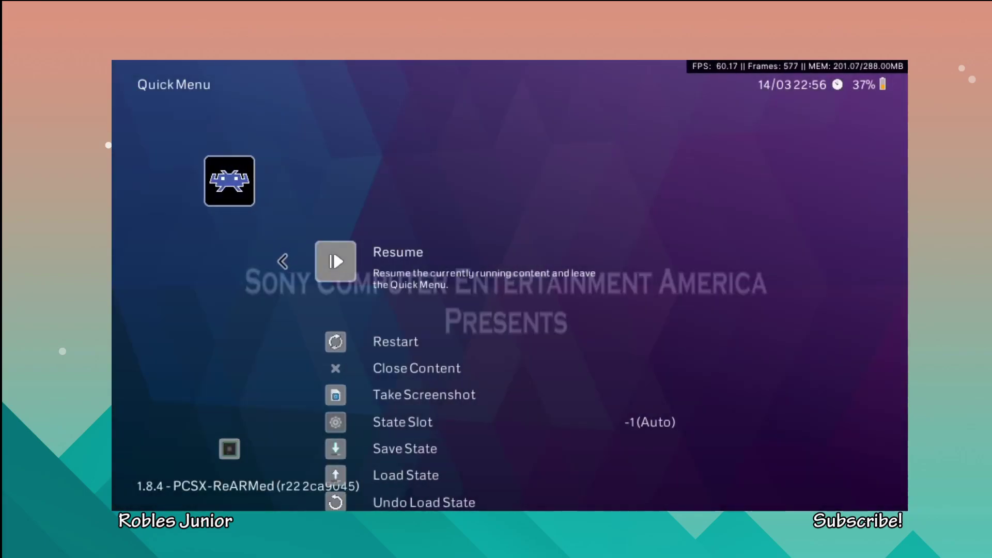
pyautogui.press('BackSpace')
pyautogui.press('Down')
pyautogui.press('Right')
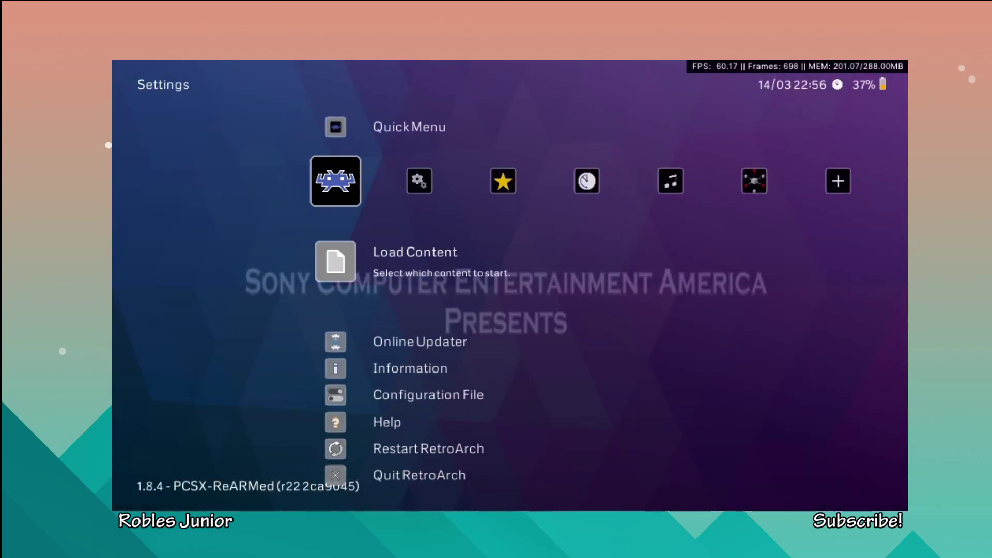
pyautogui.press('Down')
pyautogui.press('Down')
pyautogui.press('Down')
pyautogui.press('Down')
pyautogui.press('Down')
pyautogui.press('Down')
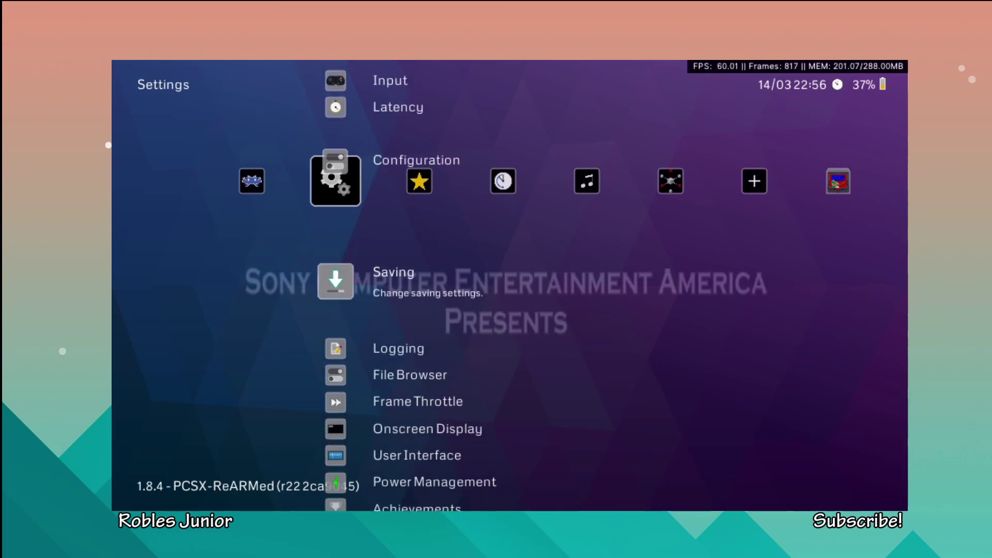
pyautogui.press('Down')
pyautogui.press('Down')
pyautogui.press('Down')
pyautogui.press('Down')
# Turn off Display Statistics under Onscreen Notifications and resume the game
pyautogui.press('Return')
pyautogui.press('Down')
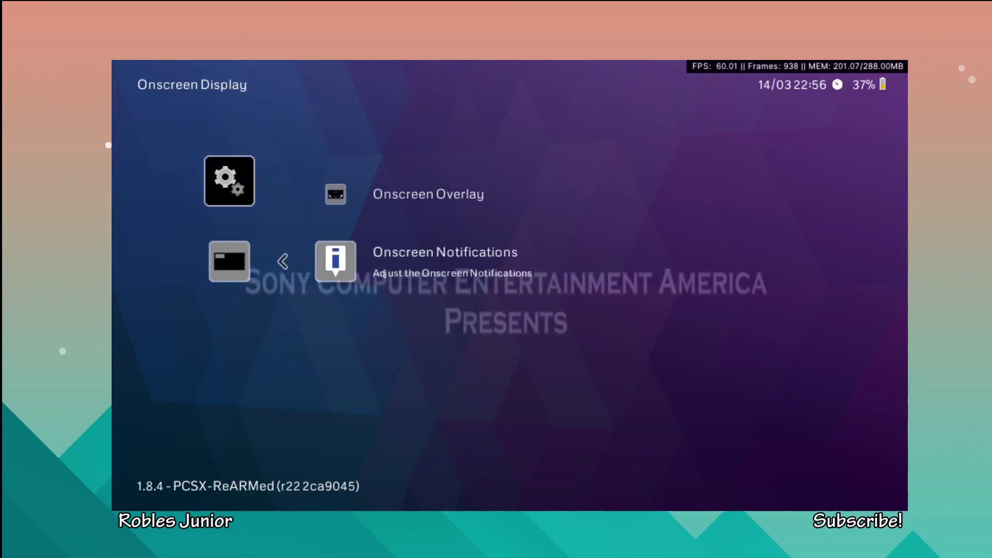
pyautogui.press('Return')
pyautogui.press('Down')
pyautogui.press('Down')
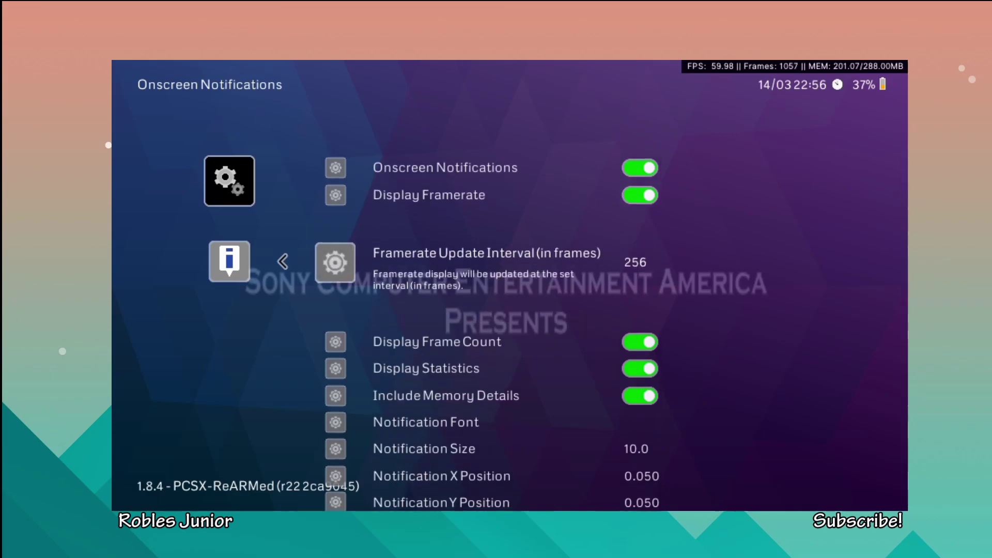
pyautogui.press('Down')
pyautogui.press('Down')
pyautogui.press('Return')
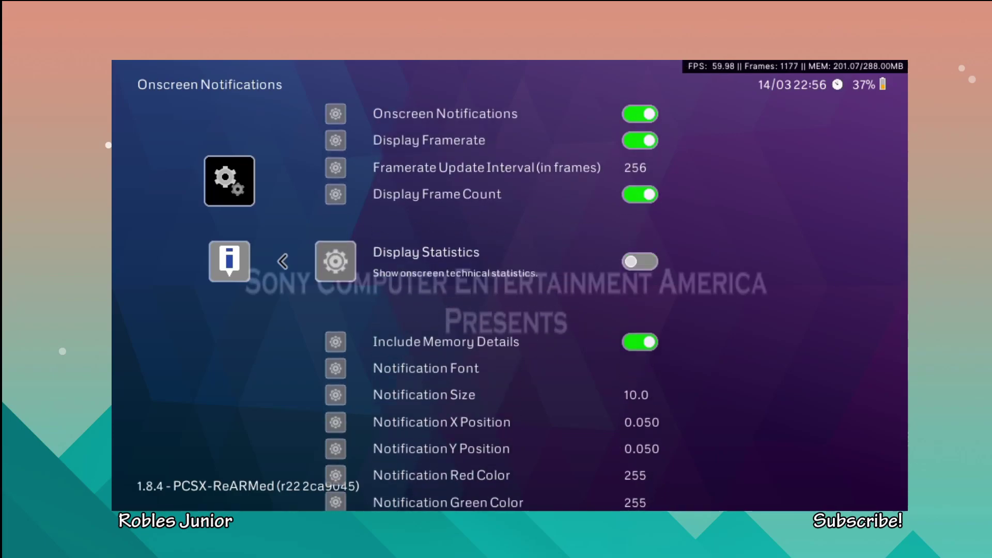
pyautogui.press('BackSpace')
pyautogui.press('BackSpace')
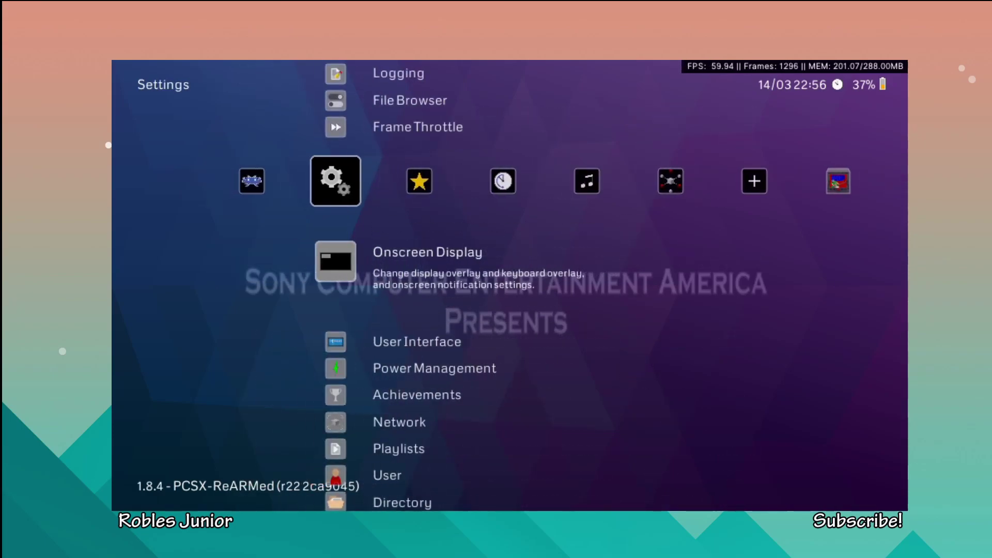
pyautogui.press('Left')
pyautogui.press('F1')
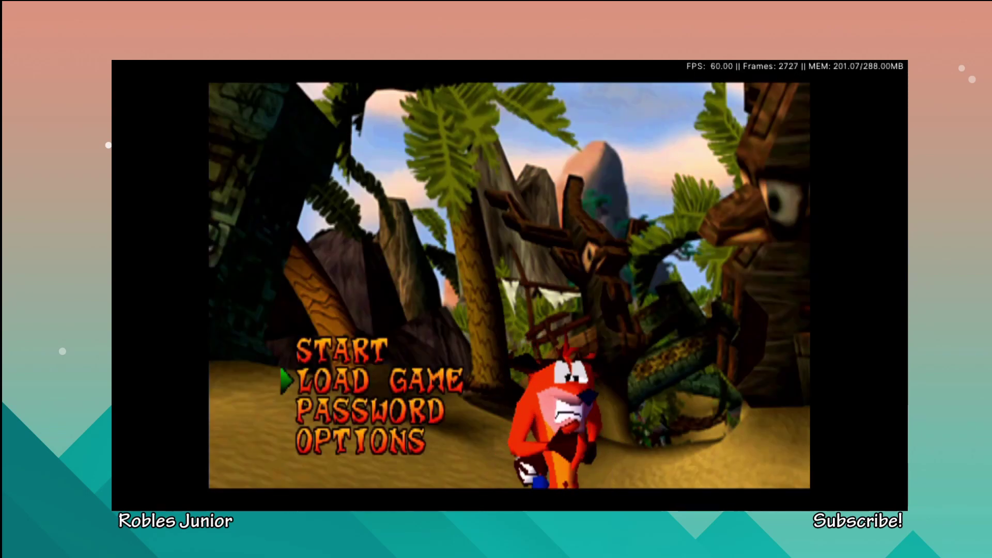
# Step through Crash Bandicoot's title menu options, returning the arrow to START
pyautogui.press('Down')
pyautogui.press('Up')
pyautogui.press('Up')
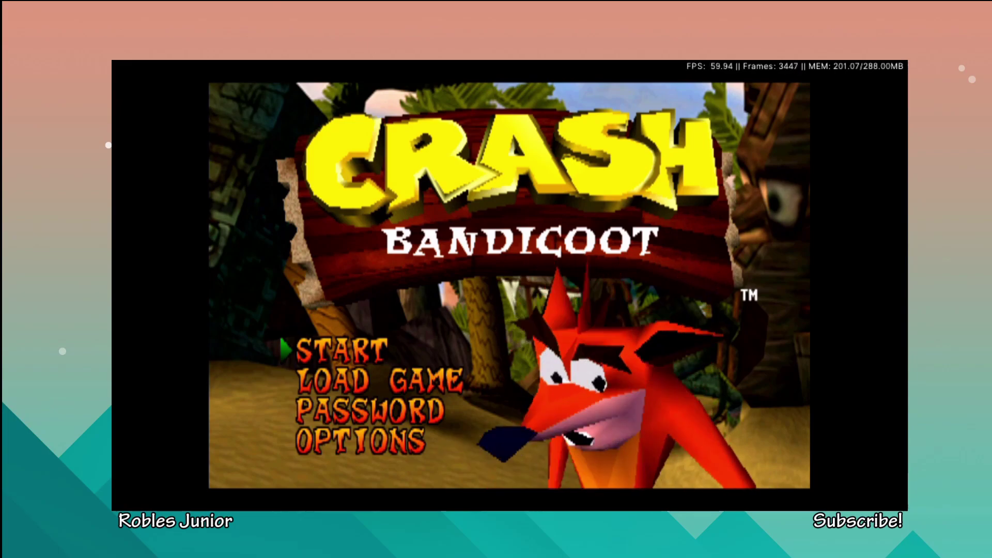
pyautogui.press('Down')
pyautogui.press('Down')
pyautogui.press('Down')
# Start a new game, pause and unpause on the island map, then enter N. Sanity Beach
pyautogui.press('Up')
pyautogui.press('Up')
pyautogui.press('Up')
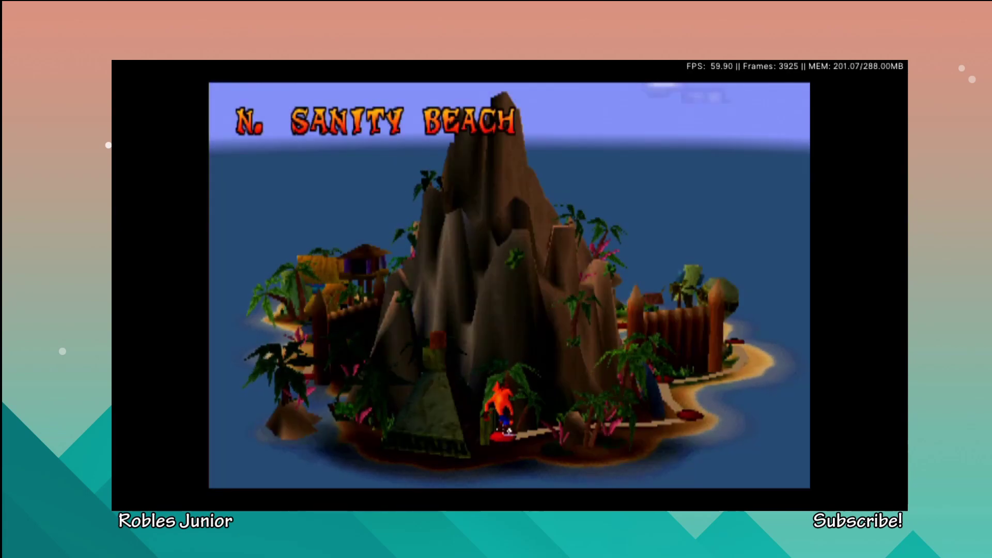
pyautogui.press('Return')
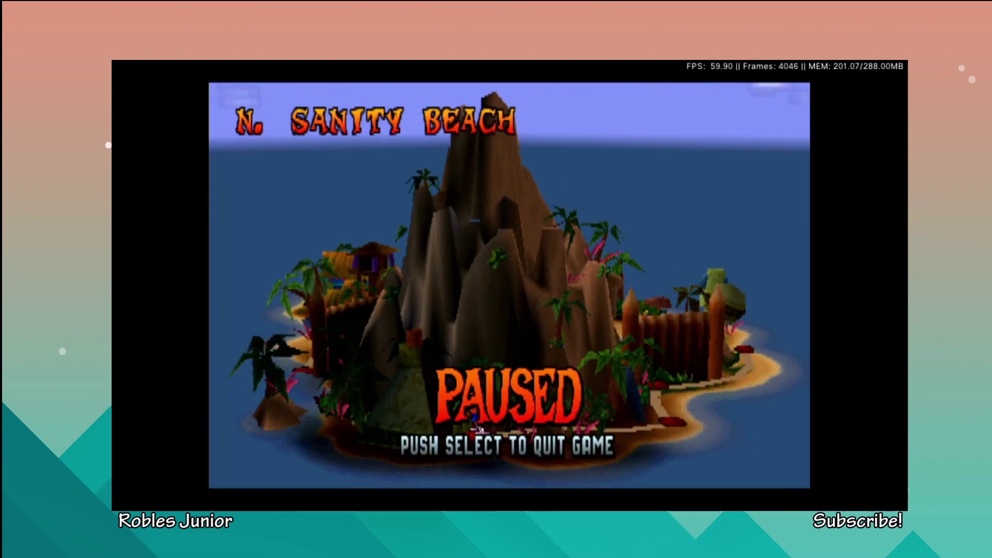
pyautogui.press('Return')
pyautogui.press('Right')
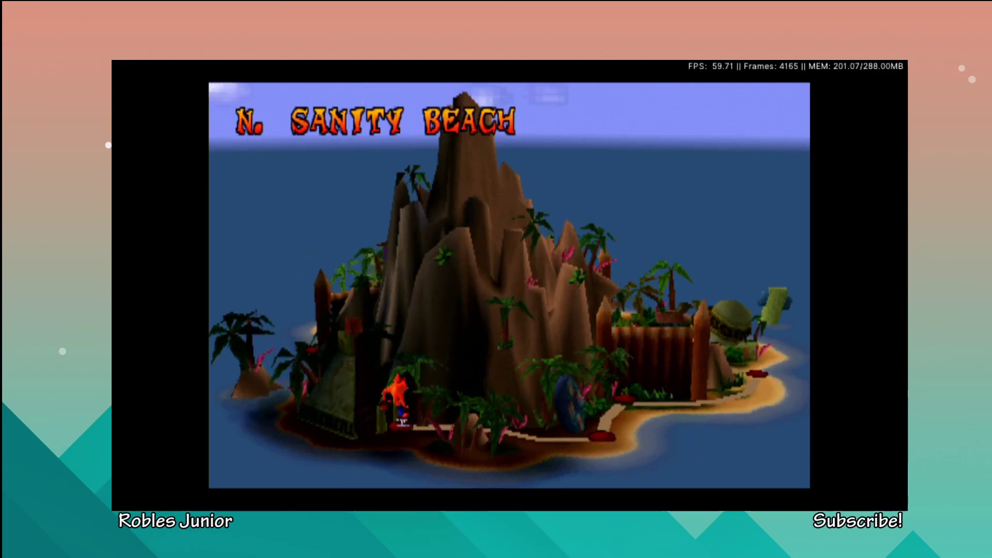
pyautogui.press('x')
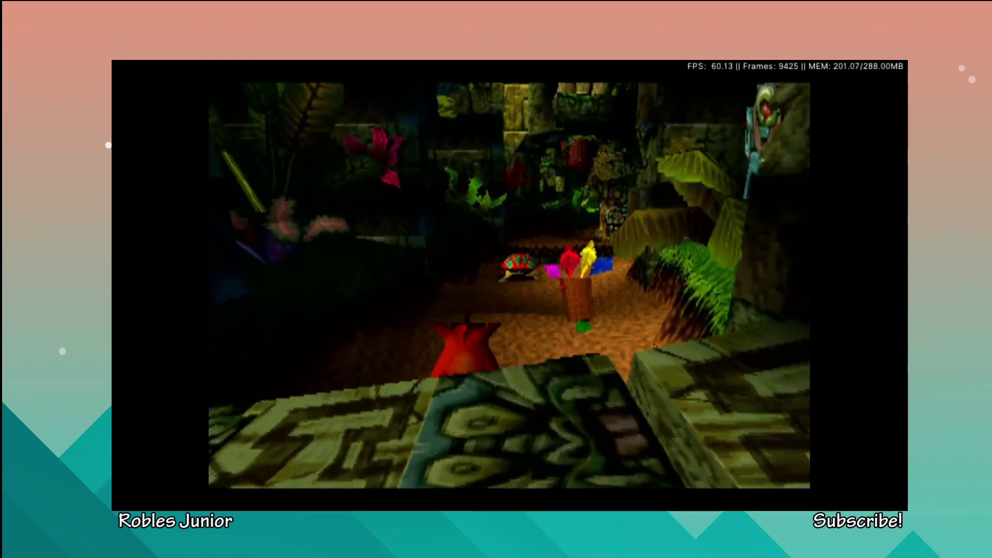
# Bring up the RetroArch menu during play, dismiss the Load Content help, and enter Quick Menu
pyautogui.press('F1')
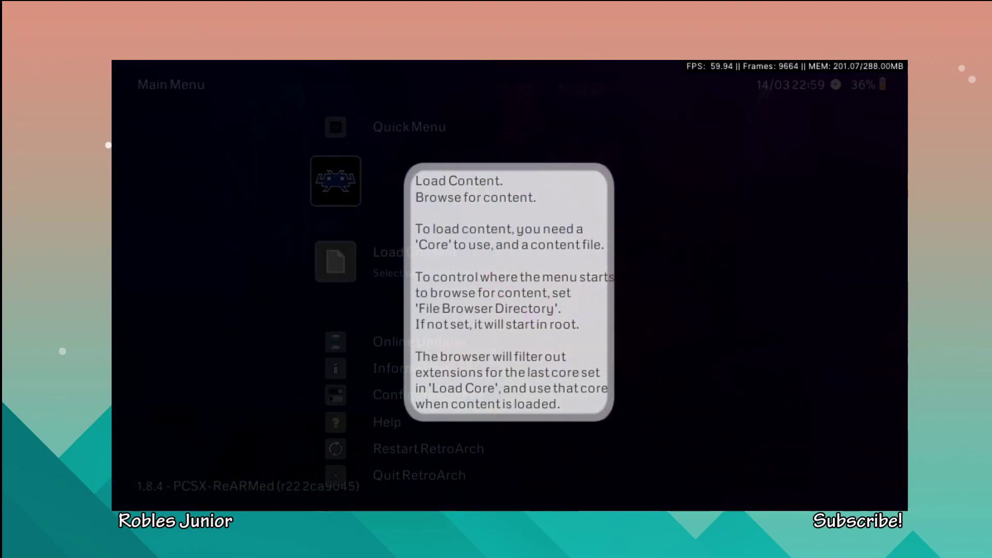
pyautogui.press('Return')
pyautogui.press('Down')
pyautogui.press('Up')
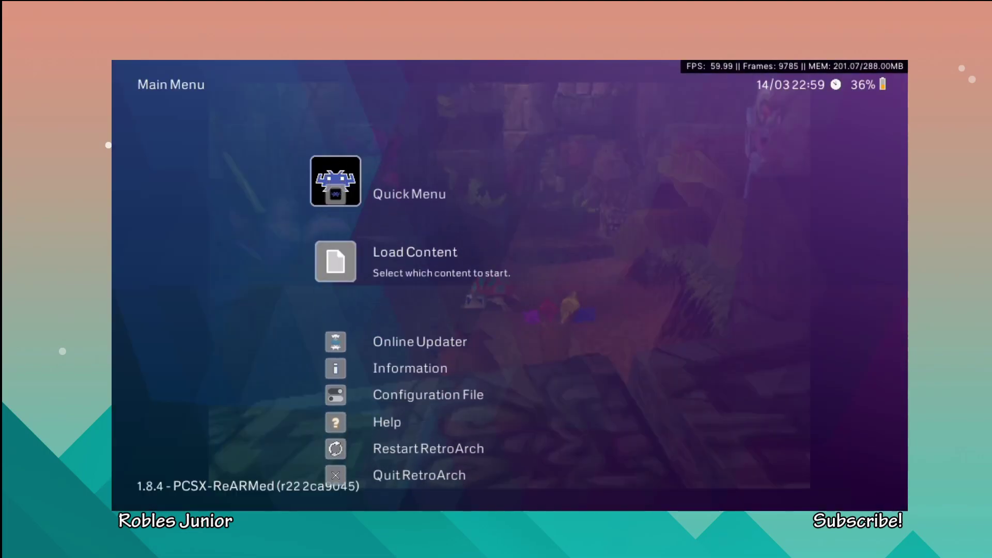
pyautogui.press('Up')
pyautogui.press('Down')
pyautogui.press('Down')
pyautogui.press('Down')
pyautogui.press('Up')
pyautogui.press('Up')
pyautogui.press('Up')
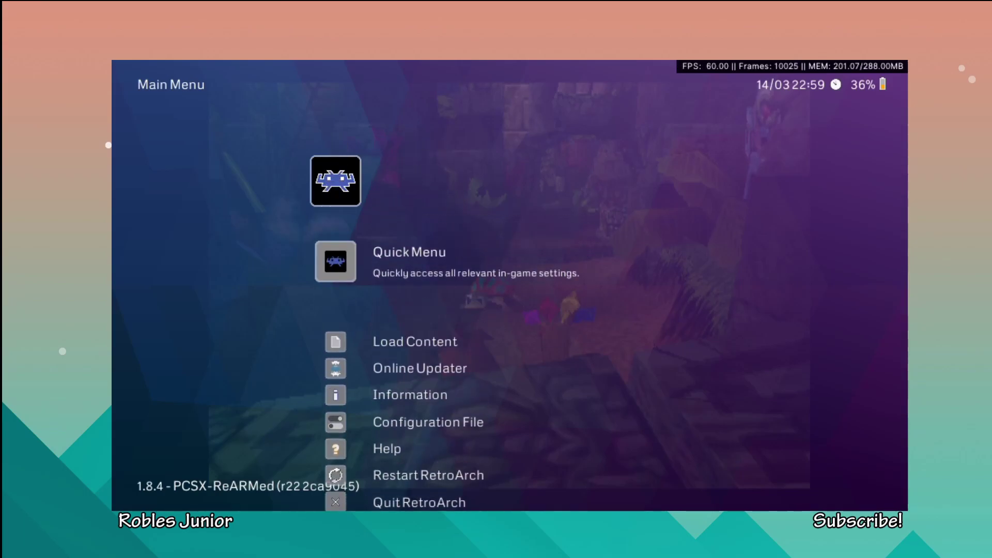
pyautogui.press('Return')
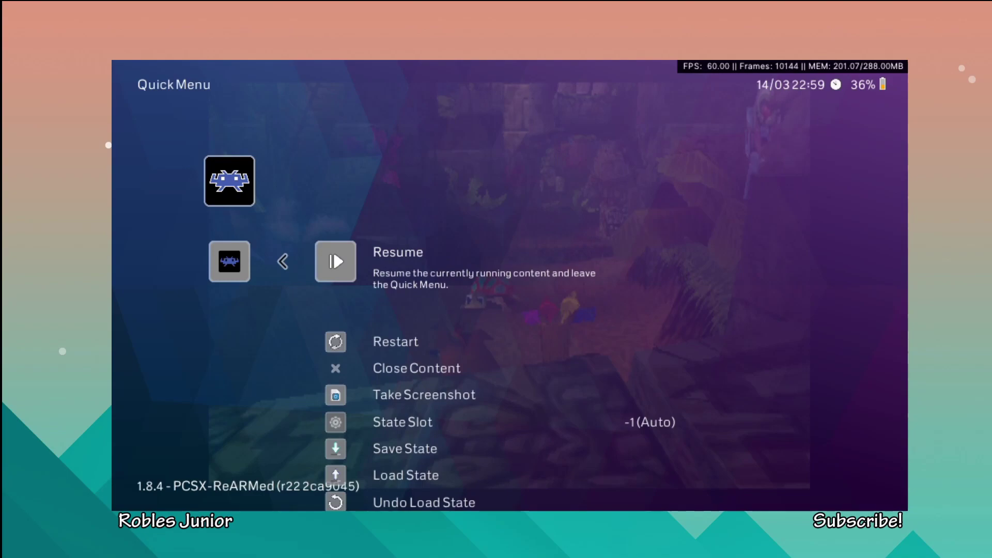
# Browse Quick Menu entries including Close Content, State Slot and Load State
pyautogui.press('Down')
pyautogui.press('Up')
pyautogui.press('Down')
pyautogui.press('Down')
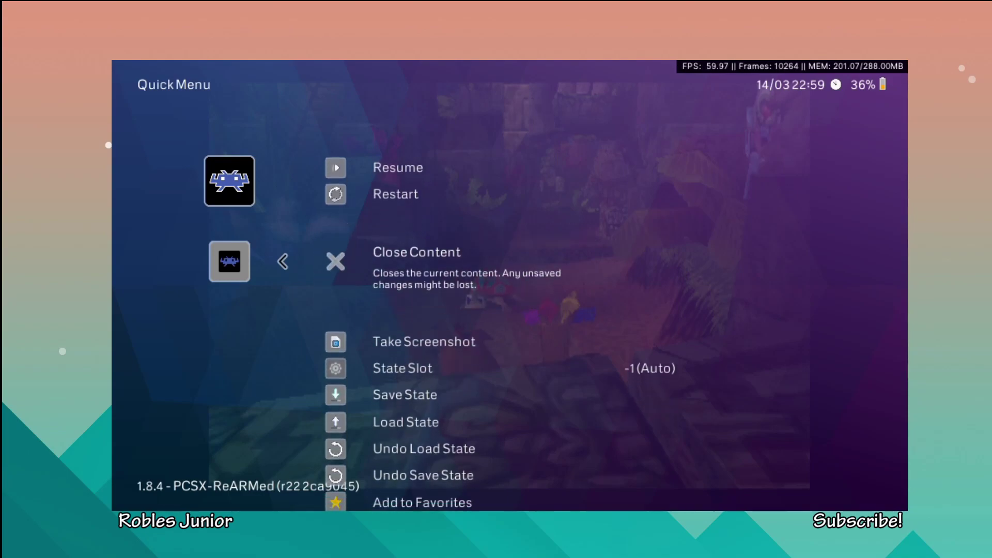
pyautogui.press('Down')
pyautogui.press('Down')
pyautogui.press('Down')
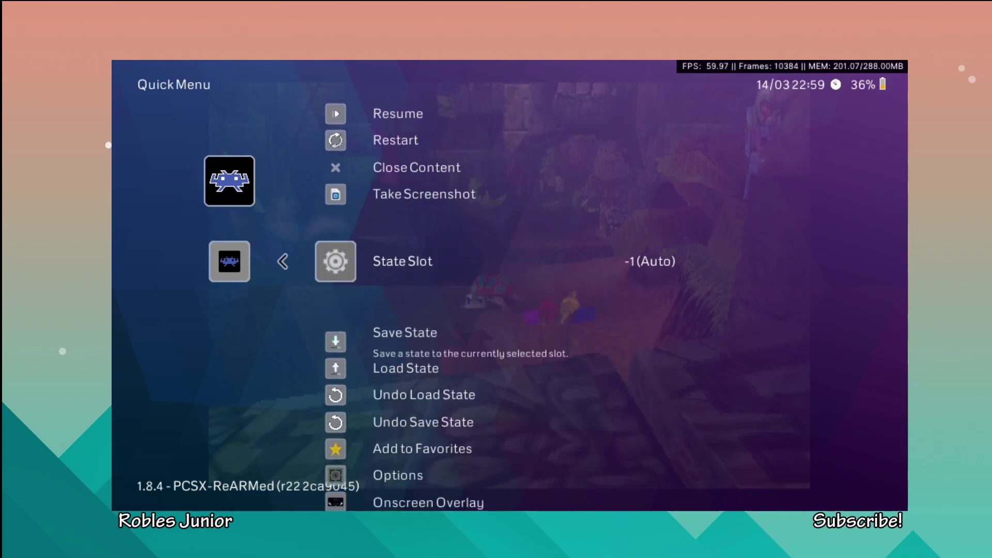
pyautogui.press('Up')
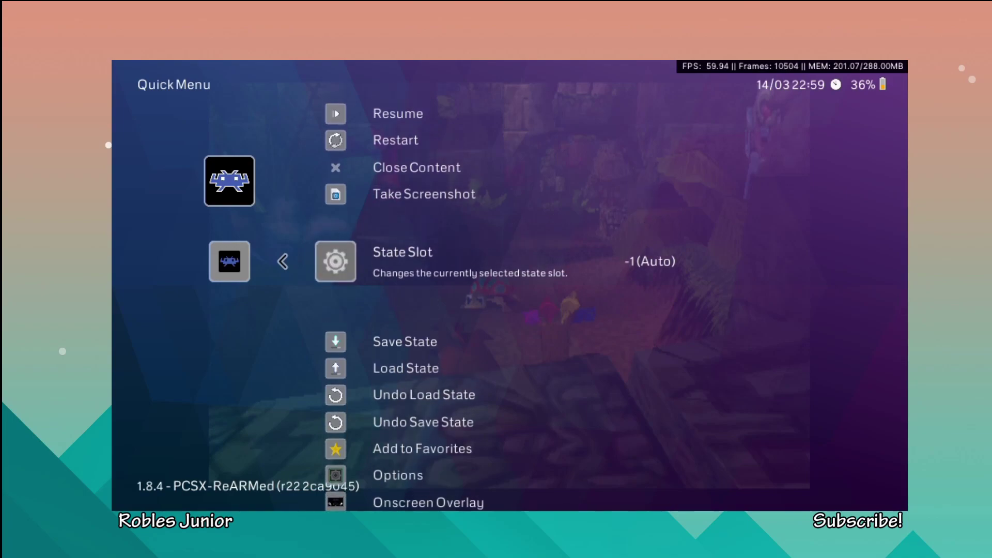
pyautogui.press('Down')
pyautogui.press('Down')
pyautogui.press('Down')
pyautogui.press('Down')
pyautogui.press('Down')
pyautogui.press('Down')
pyautogui.press('Down')
pyautogui.press('Down')
pyautogui.press('Down')
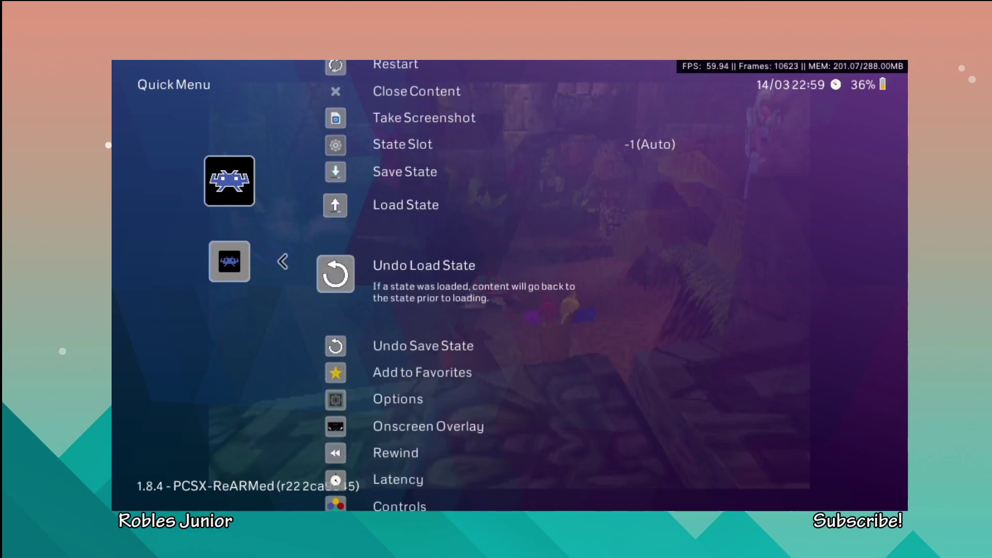
pyautogui.press('Down')
pyautogui.press('Down')
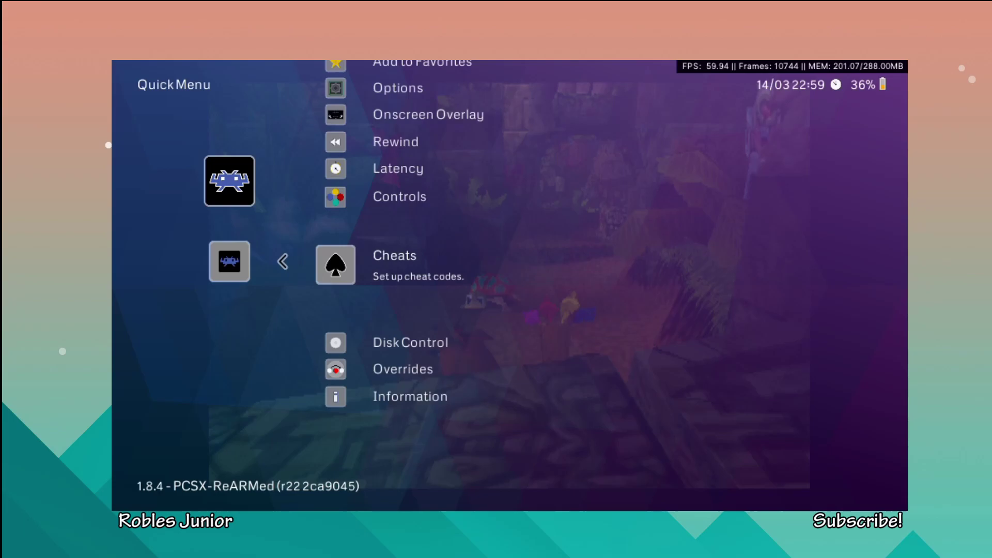
pyautogui.press('Up')
pyautogui.press('Up')
pyautogui.press('Up')
pyautogui.press('Up')
pyautogui.press('Up')
pyautogui.press('Up')
pyautogui.press('Up')
pyautogui.press('Up')
pyautogui.press('Up')
pyautogui.press('Up')
pyautogui.press('Up')
pyautogui.press('Up')
pyautogui.press('Up')
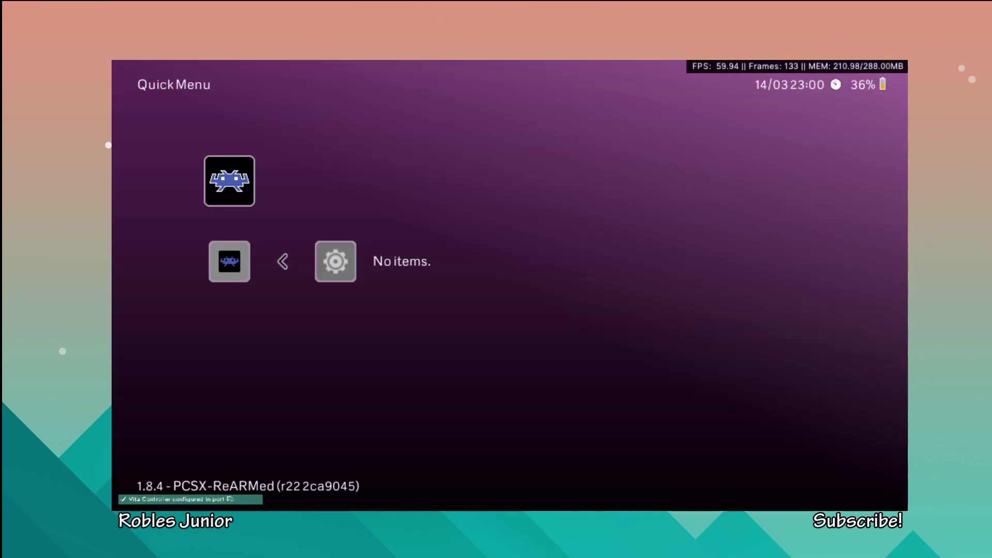
pyautogui.press('BackSpace')
pyautogui.press('Up')
pyautogui.press('Down')
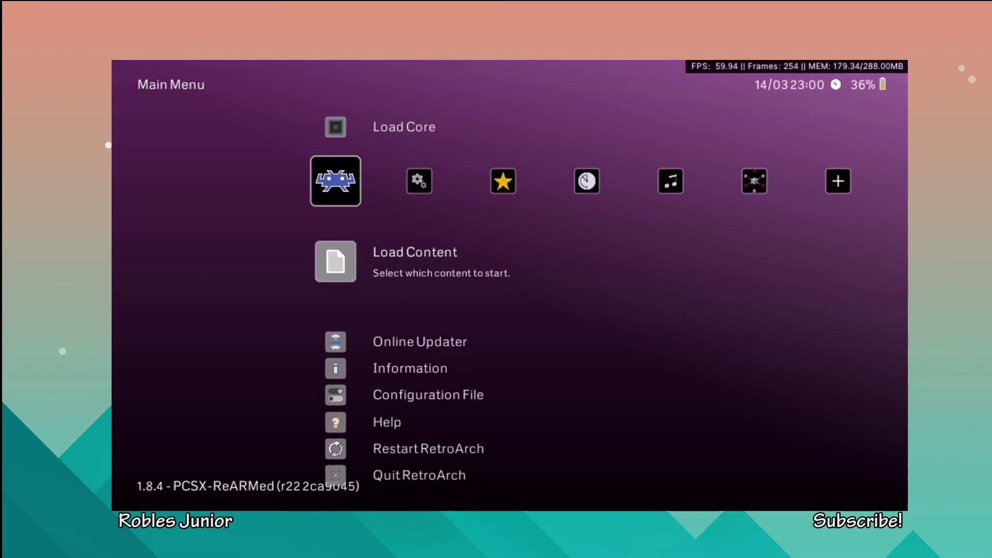
pyautogui.press('Return')
pyautogui.press('Down')
pyautogui.press('Down')
pyautogui.press('Return')
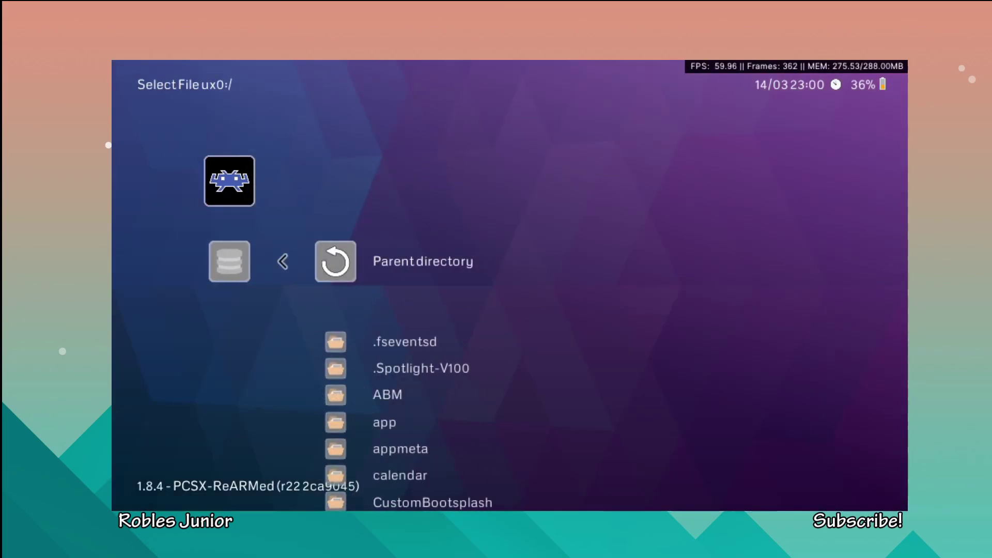
pyautogui.press('Down')
pyautogui.press('Down')
pyautogui.press('Down')
pyautogui.press('Down')
pyautogui.press('Down')
pyautogui.press('Down')
pyautogui.press('Down')
pyautogui.press('Down')
pyautogui.press('Down')
pyautogui.press('Down')
pyautogui.press('Down')
pyautogui.press('Down')
pyautogui.press('Down')
pyautogui.press('Down')
pyautogui.press('Down')
pyautogui.press('Down')
pyautogui.press('Down')
pyautogui.press('Down')
pyautogui.press('Down')
pyautogui.press('Down')
pyautogui.press('Down')
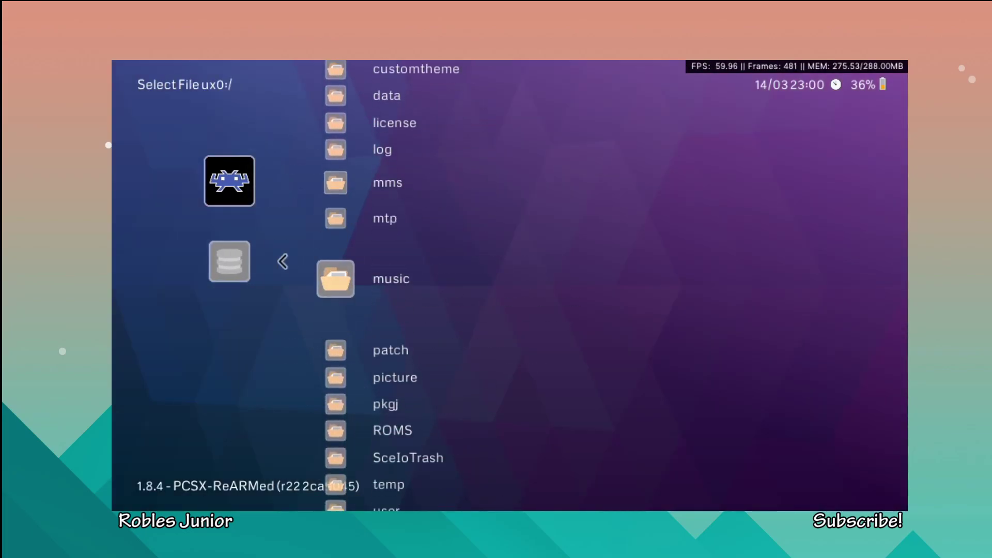
pyautogui.press('Down')
pyautogui.press('Up')
pyautogui.press('Up')
pyautogui.press('Up')
pyautogui.press('Up')
pyautogui.press('Up')
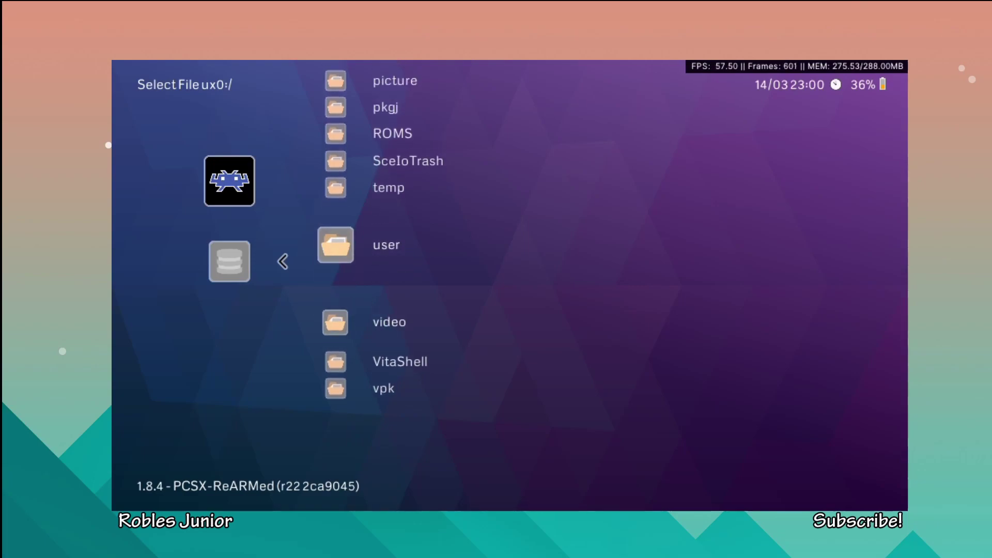
pyautogui.press('Down')
pyautogui.press('Return')
pyautogui.press('Down')
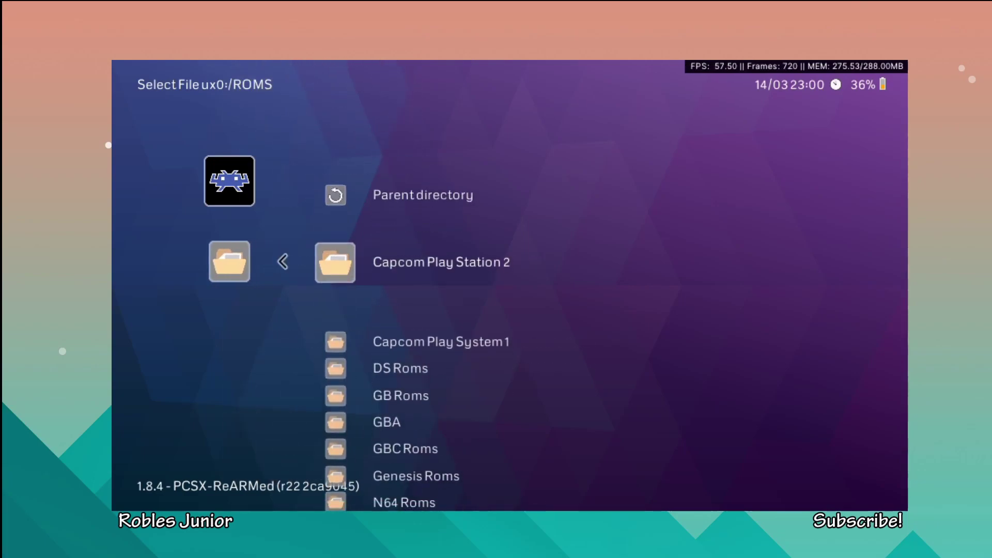
pyautogui.press('Down')
pyautogui.press('Down')
pyautogui.press('Down')
pyautogui.press('Down')
pyautogui.press('Down')
pyautogui.press('Down')
pyautogui.press('Down')
pyautogui.press('Down')
pyautogui.press('Down')
pyautogui.press('Down')
pyautogui.press('Down')
pyautogui.press('Down')
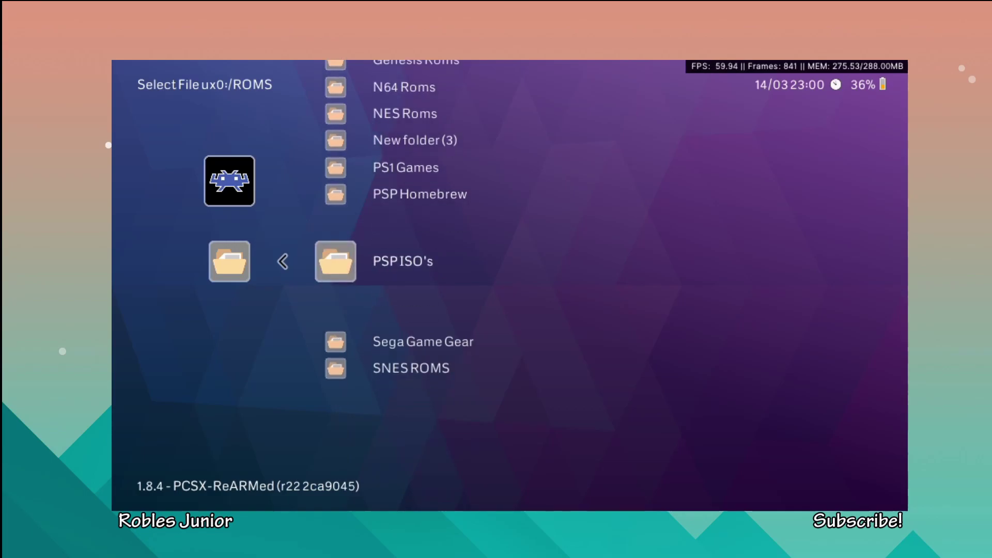
pyautogui.press('Down')
pyautogui.press('Up')
pyautogui.press('Up')
pyautogui.press('Up')
pyautogui.press('Return')
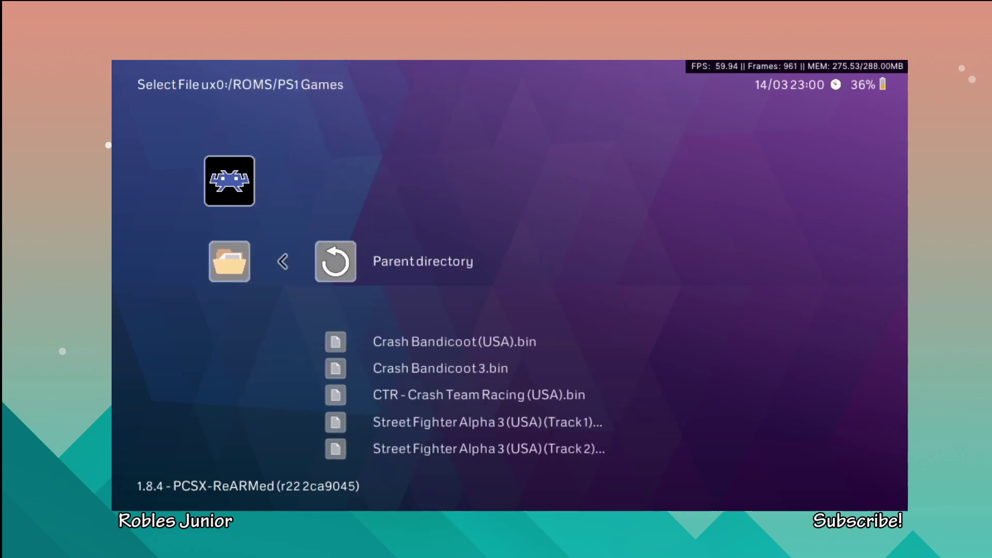
pyautogui.press('Down')
pyautogui.press('Down')
pyautogui.press('Down')
pyautogui.press('Down')
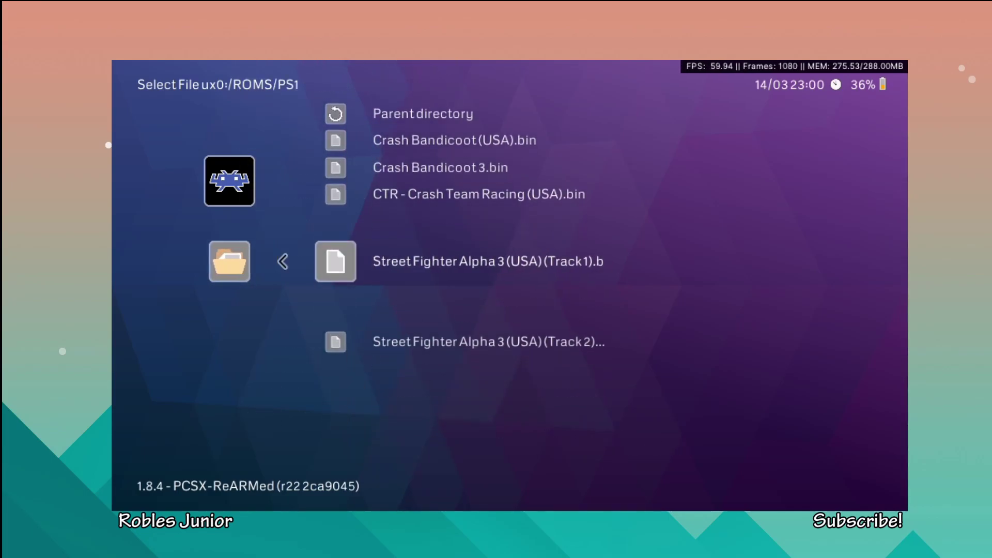
pyautogui.press('Down')
pyautogui.press('Up')
pyautogui.press('Down')
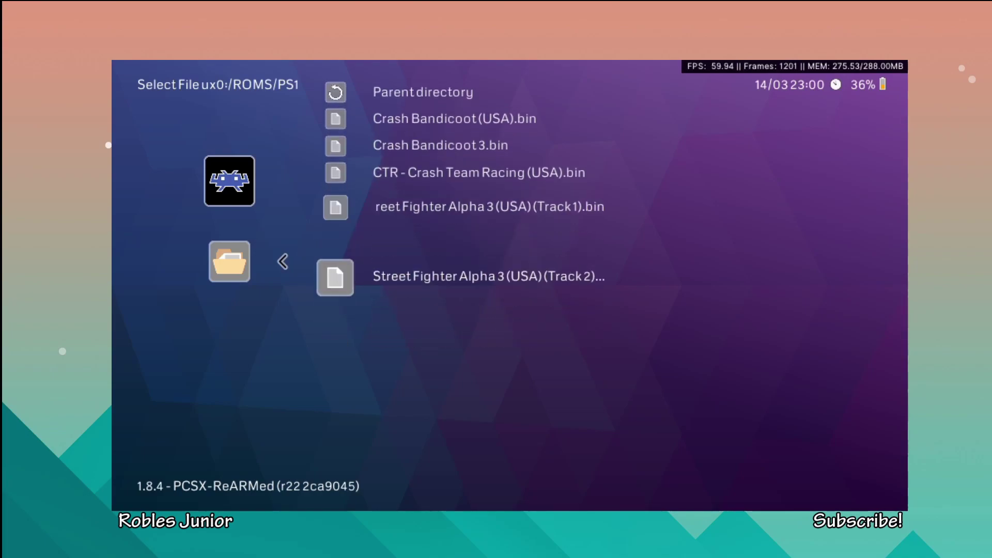
pyautogui.press('Up')
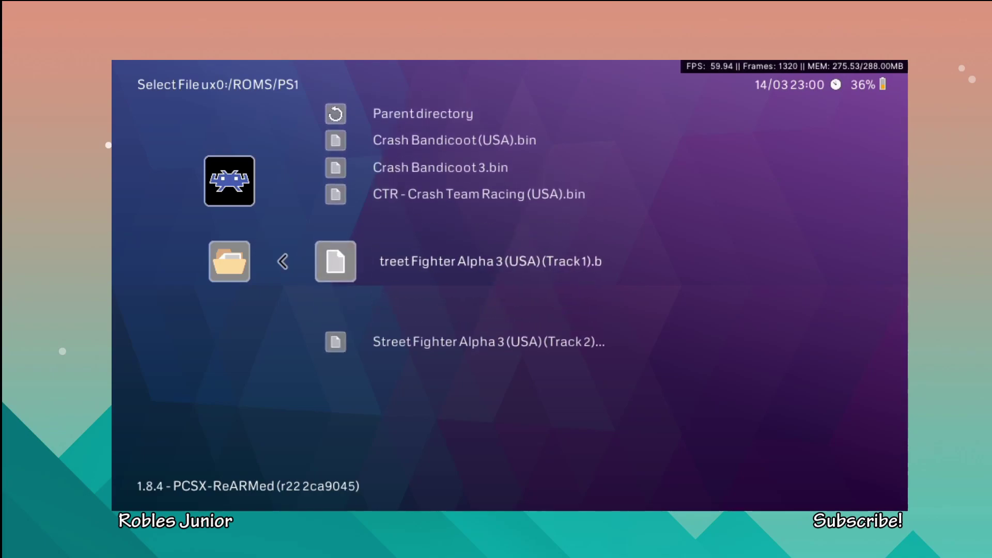
pyautogui.press('Down')
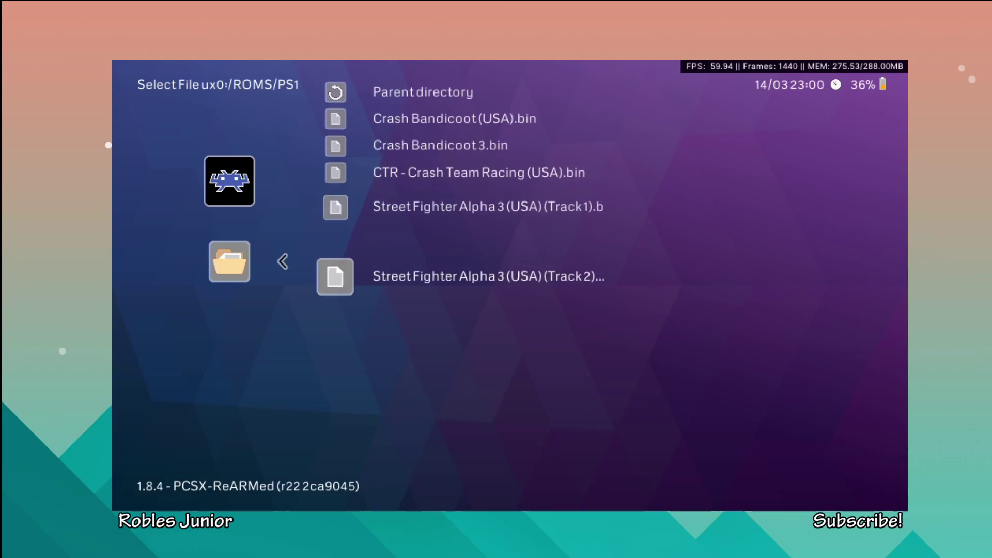
pyautogui.press('Up')
pyautogui.press('Up')
pyautogui.press('Up')
pyautogui.press('Up')
pyautogui.press('Down')
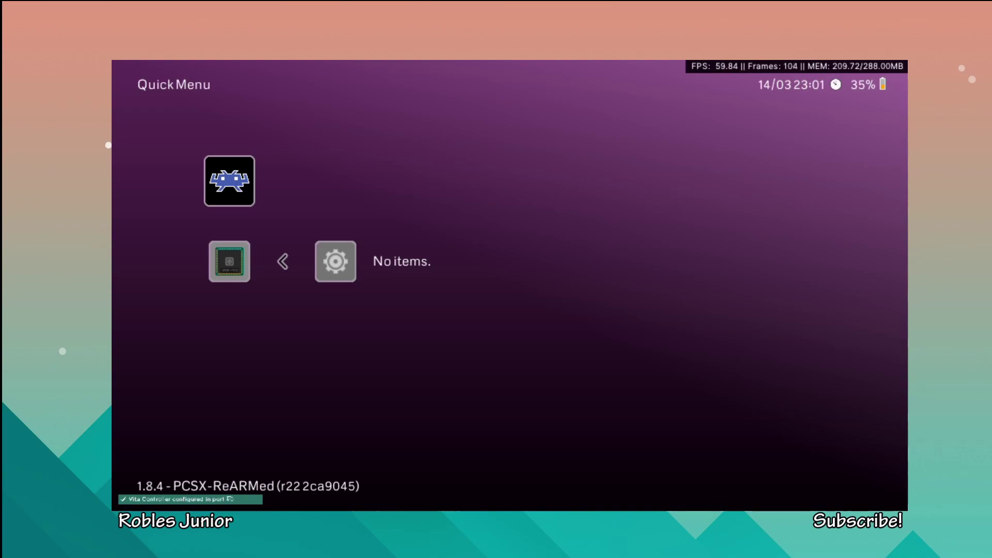
# Browse Load Content to ux0:/ROMS/PS1 and select CTR - Crash Team Racing (USA).bin
pyautogui.press('BackSpace')
pyautogui.press('Return')
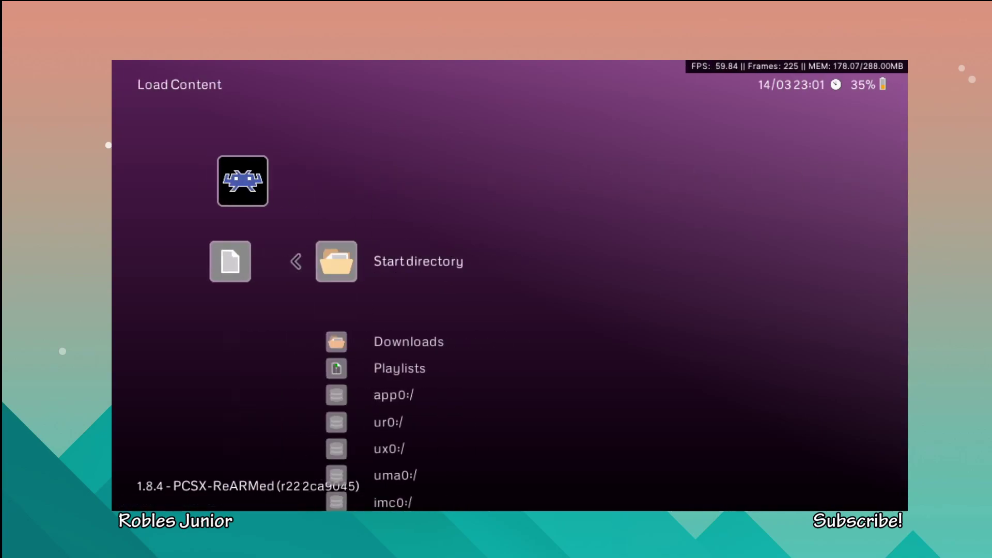
pyautogui.press('Down')
pyautogui.press('Down')
pyautogui.press('Down')
pyautogui.press('Down')
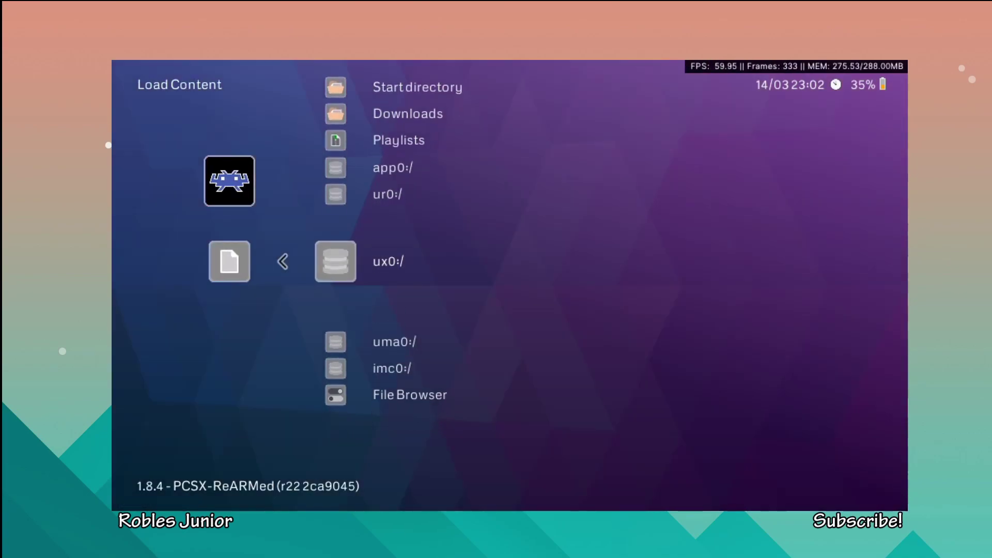
pyautogui.press('Return')
pyautogui.press('Down')
pyautogui.press('Down')
pyautogui.press('Down')
pyautogui.press('Down')
pyautogui.press('Down')
pyautogui.press('Down')
pyautogui.press('Down')
pyautogui.press('Down')
pyautogui.press('Down')
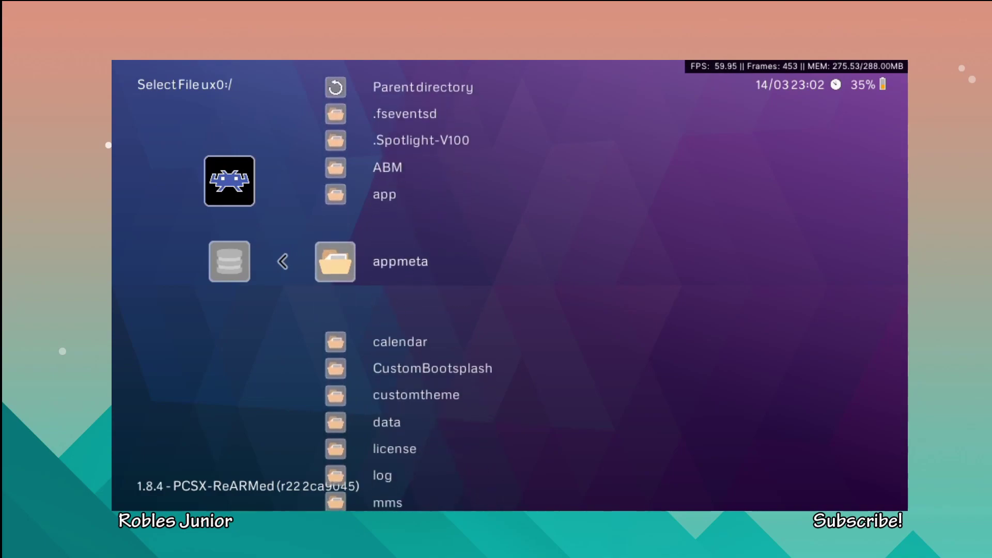
pyautogui.press('Down')
pyautogui.press('Down')
pyautogui.press('Return')
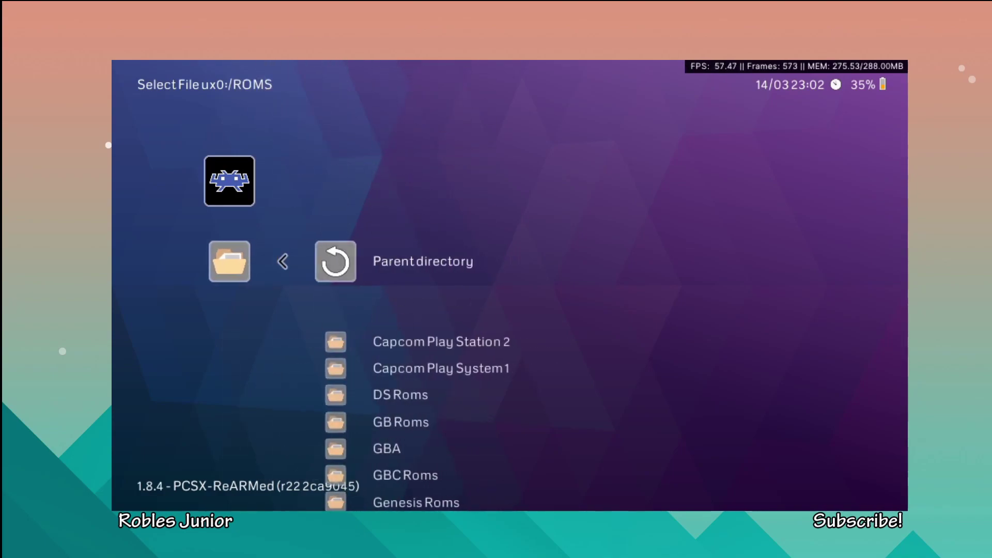
pyautogui.press('Down')
pyautogui.press('Down')
pyautogui.press('Down')
pyautogui.press('Down')
pyautogui.press('Down')
pyautogui.press('Down')
pyautogui.press('Down')
pyautogui.press('Down')
pyautogui.press('Down')
pyautogui.press('Down')
pyautogui.press('Down')
pyautogui.press('Down')
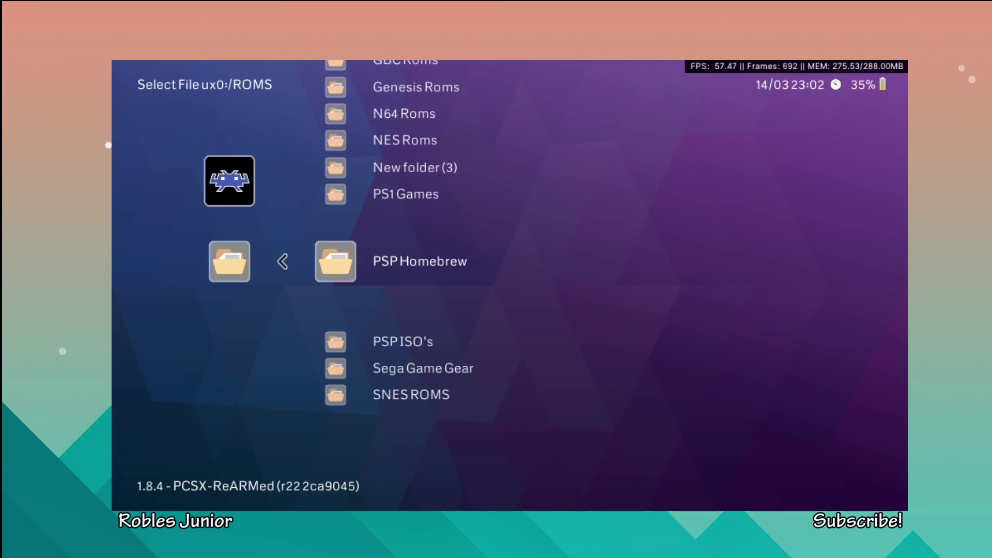
pyautogui.press('Up')
pyautogui.press('Return')
pyautogui.press('Down')
pyautogui.press('Down')
pyautogui.press('Down')
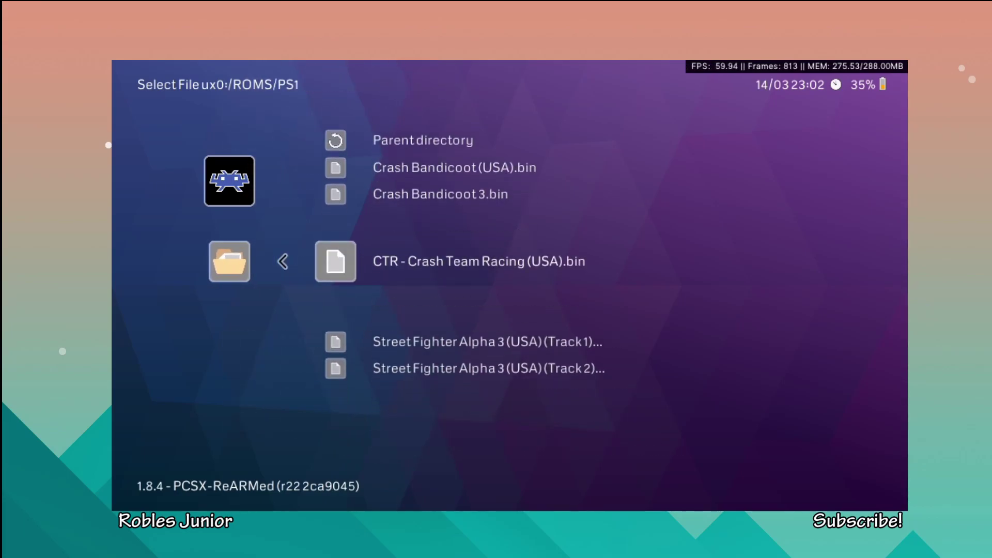
# Launch CTR with the PlayStation (PCSX ReARMed) core and move the title menu choice to TIME TRIAL
pyautogui.press('Return')
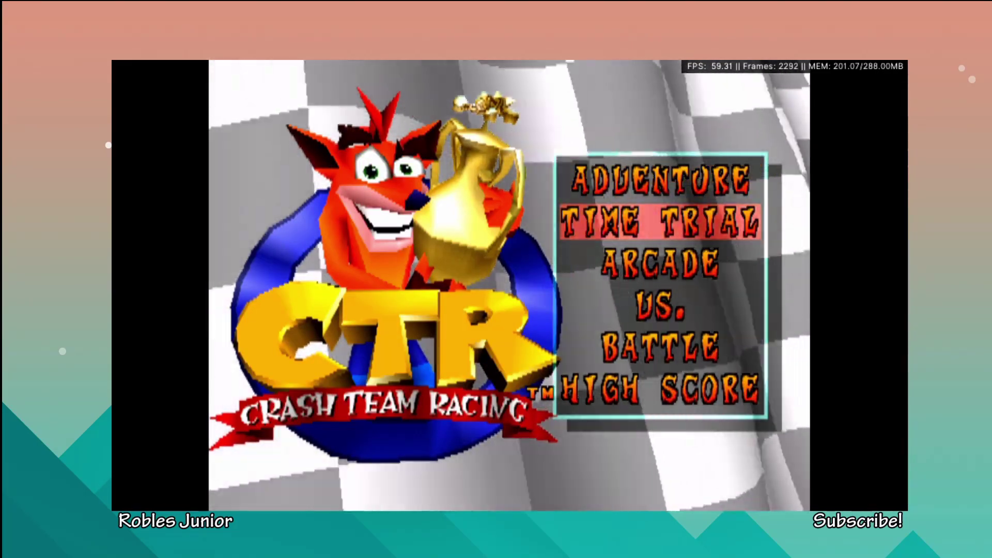
pyautogui.press('Down')
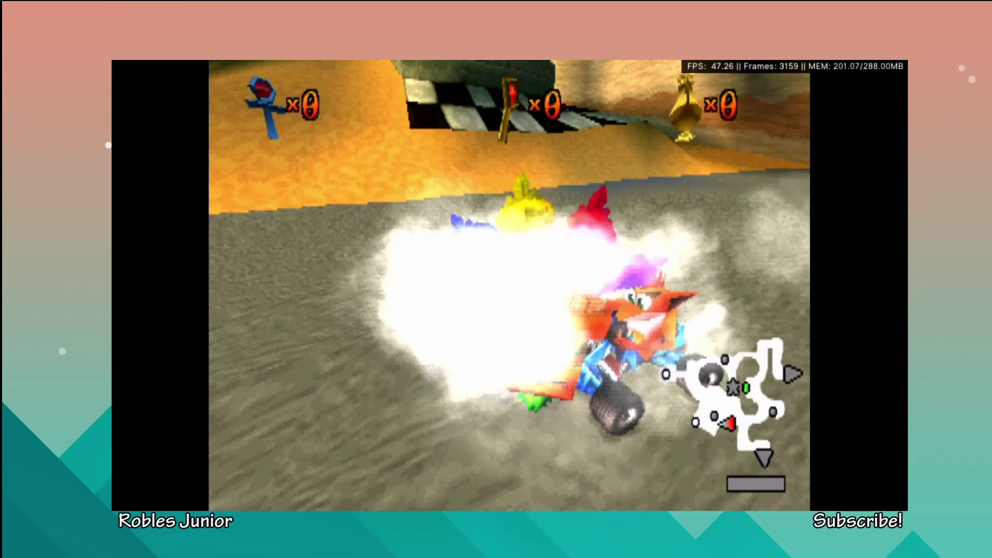
# Load the saved Crash Team Racing state from the Quick Menu
pyautogui.press('F1')
pyautogui.press('Down')
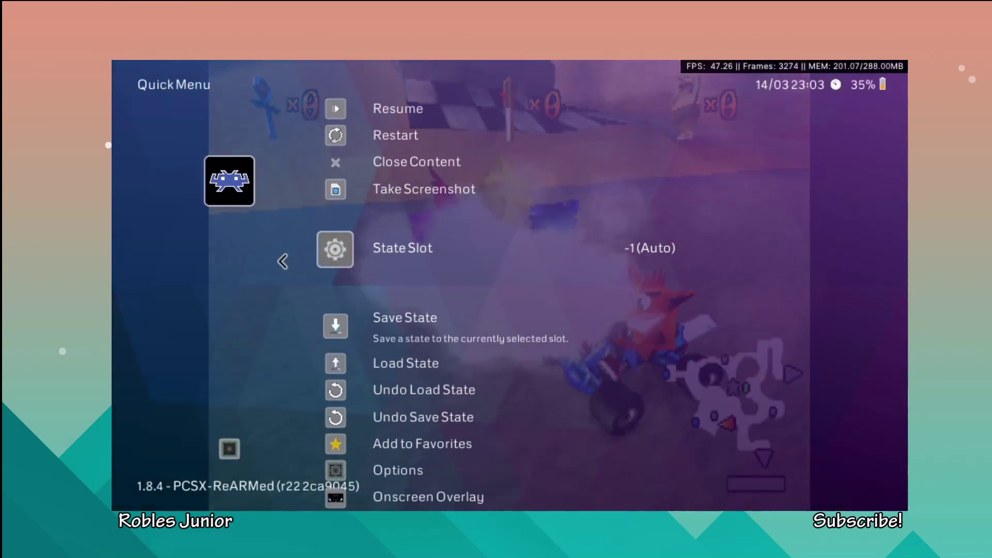
pyautogui.press('Down')
pyautogui.press('Return')
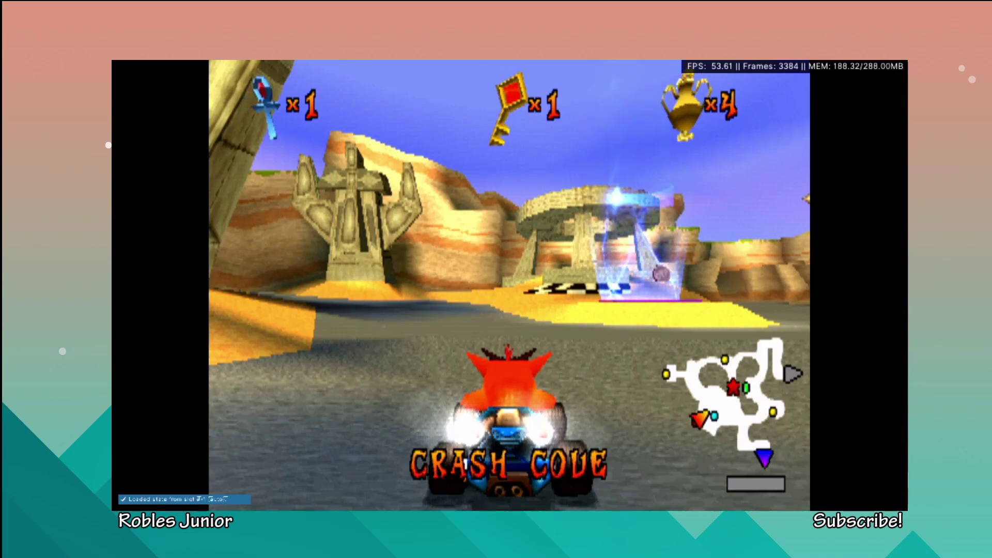
# Drive Crash's kart forward toward the temple, steering left toward the portal
pyautogui.press('z')
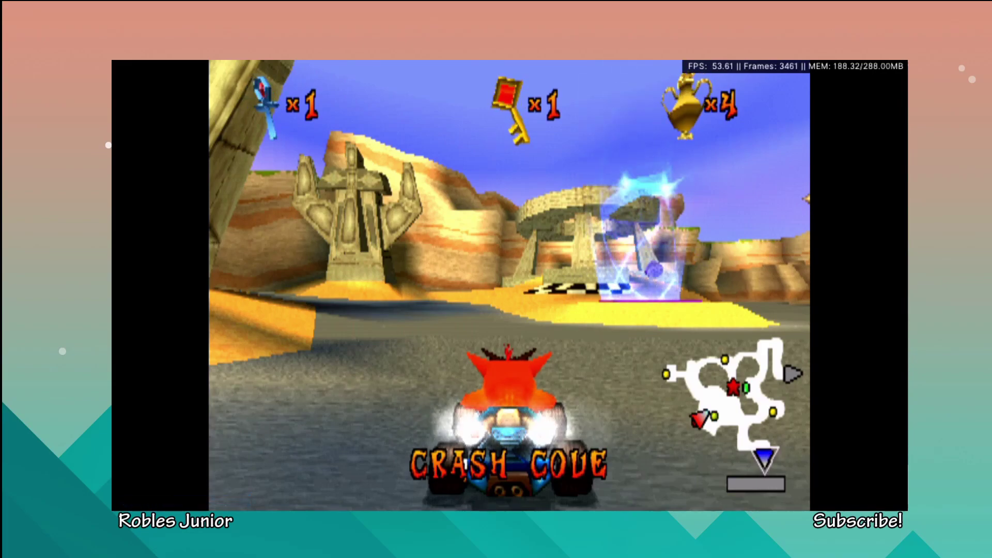
pyautogui.press('Right')
pyautogui.press('Left')
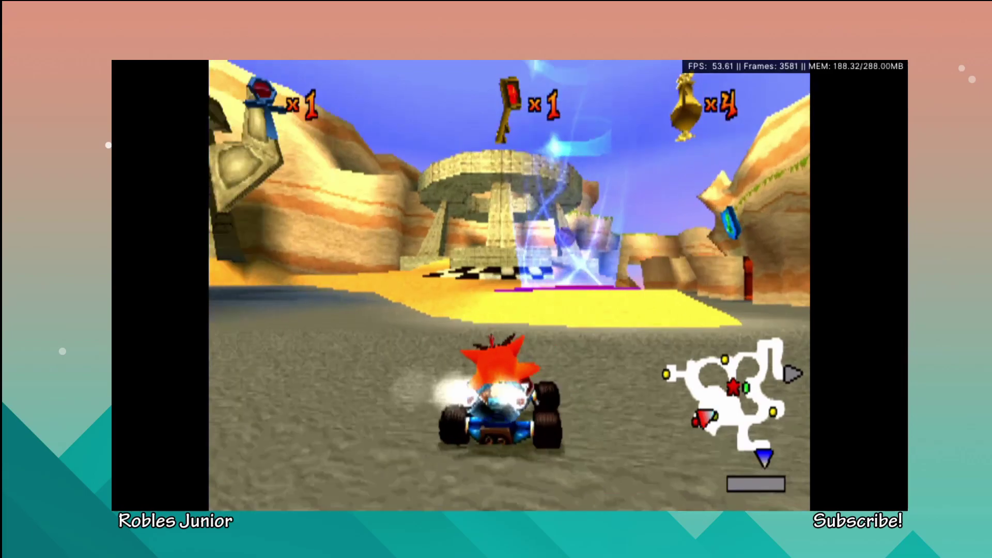
pyautogui.press('Left')
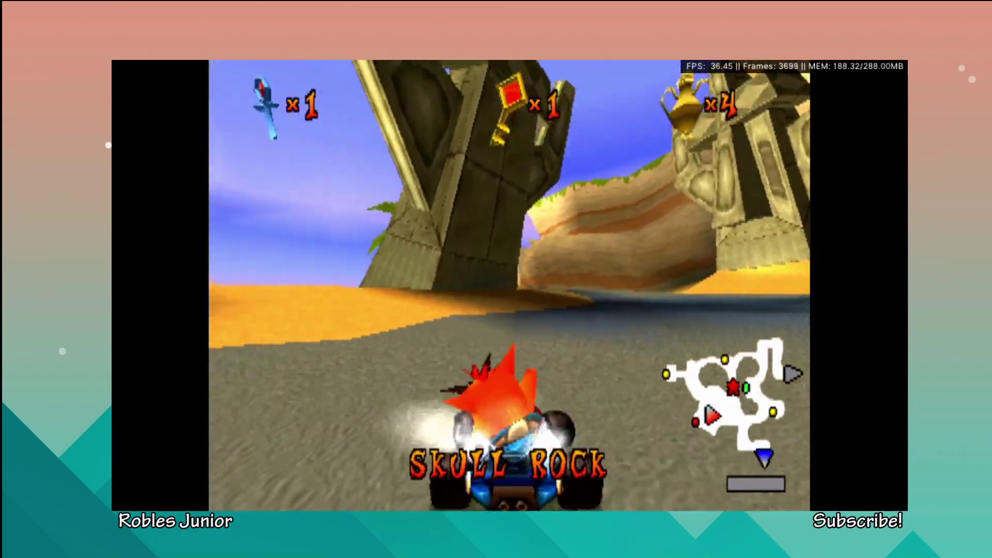
pyautogui.press('Left')
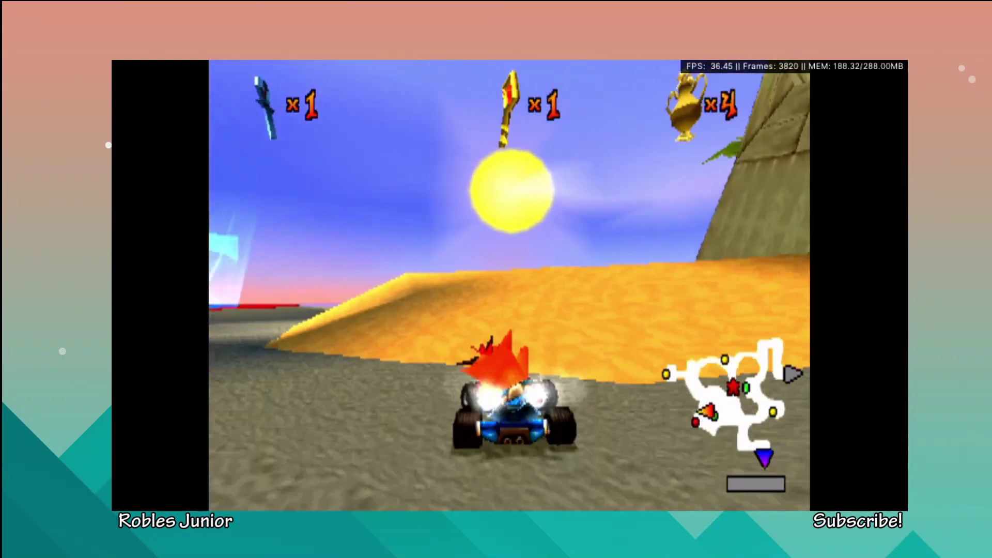
pyautogui.press('Left')
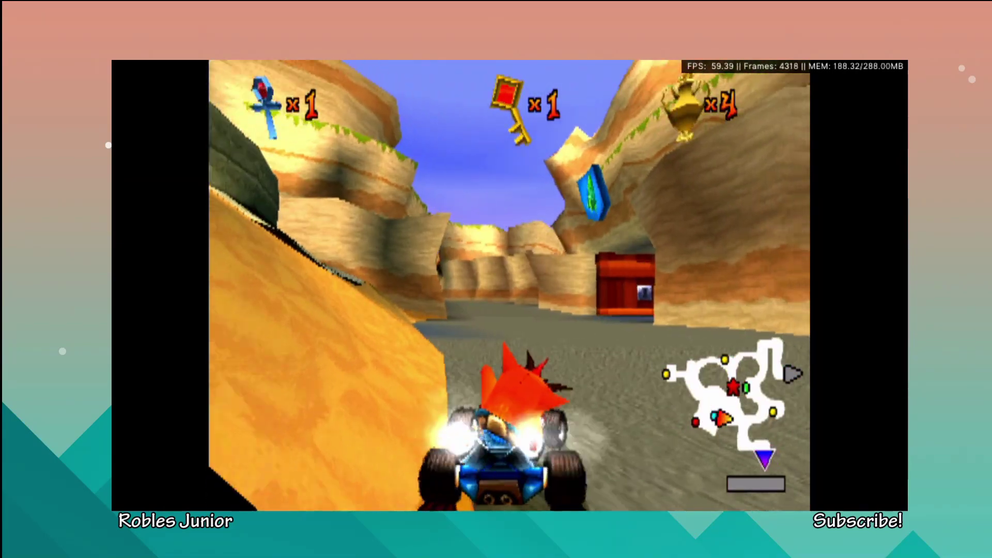
# Drive through the canyon past the Sewer Speedway portal pad, then bring back the Quick Menu
pyautogui.press('Up')
pyautogui.press('Left')
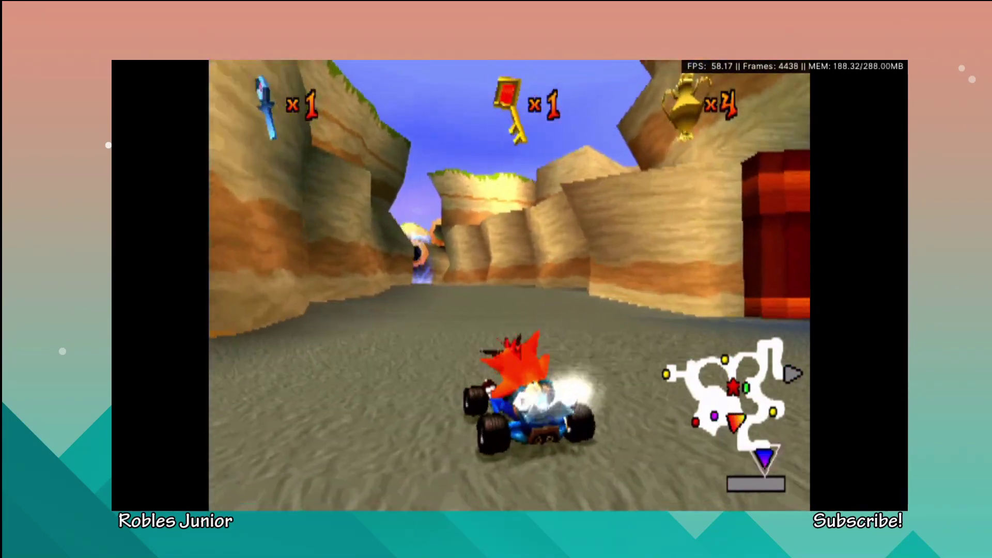
pyautogui.press('Left')
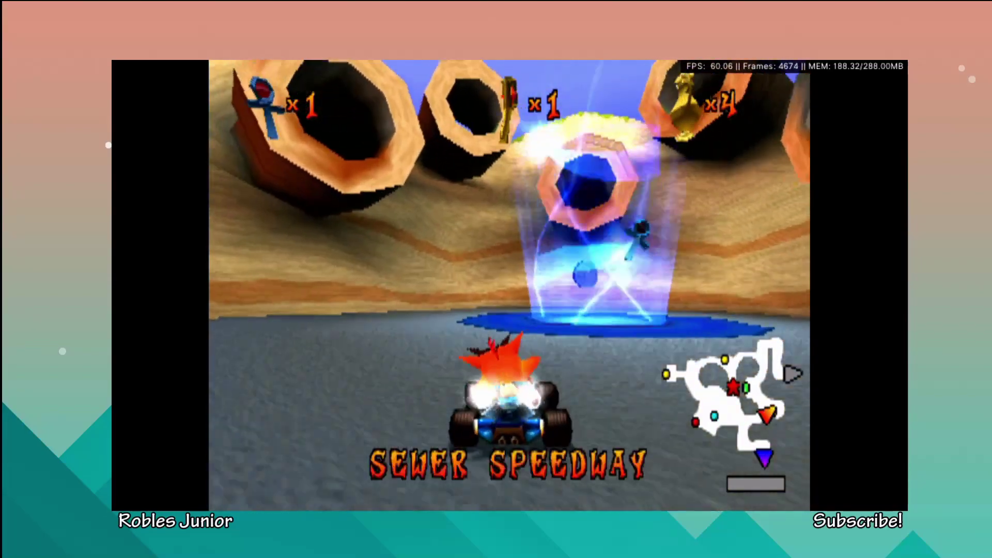
pyautogui.press('Left')
pyautogui.press('Left')
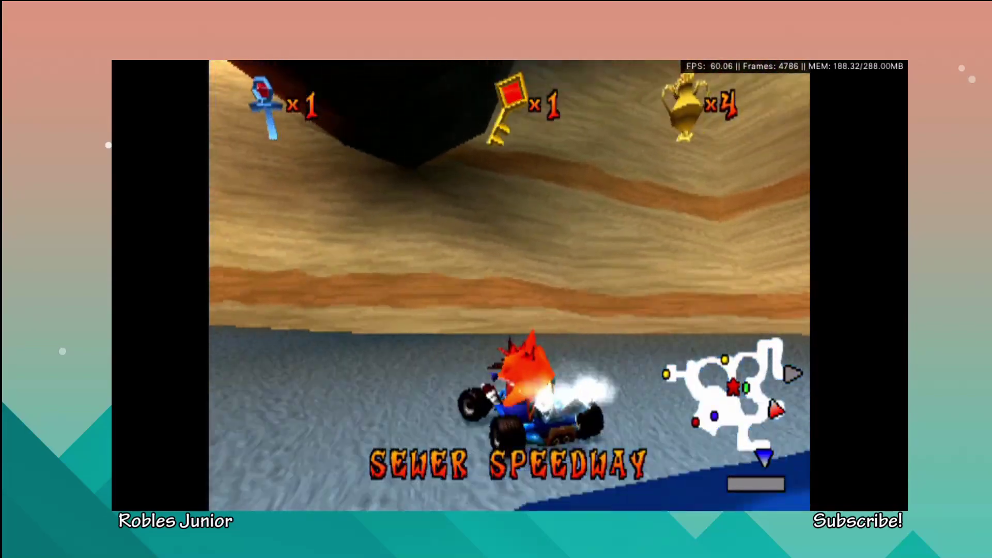
pyautogui.press('Left')
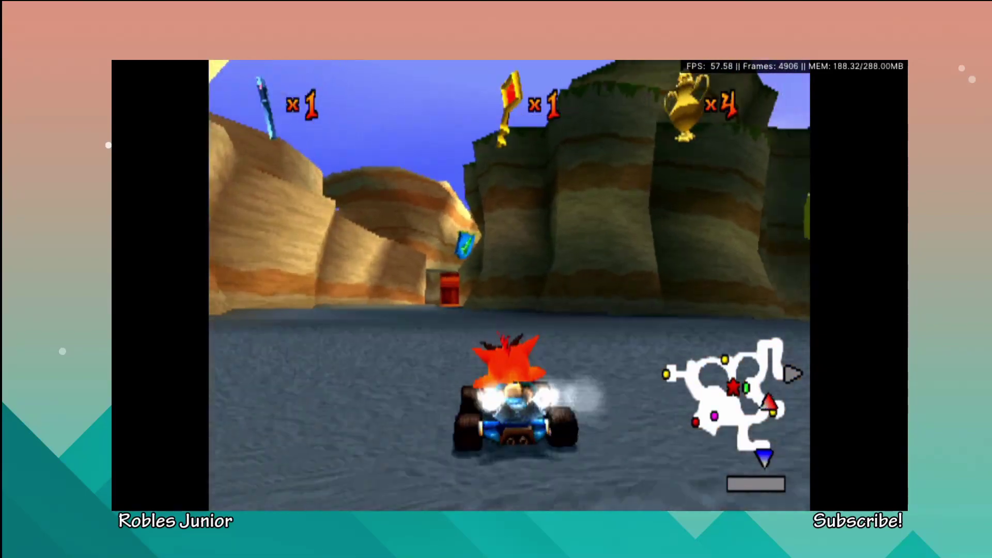
pyautogui.press('Right')
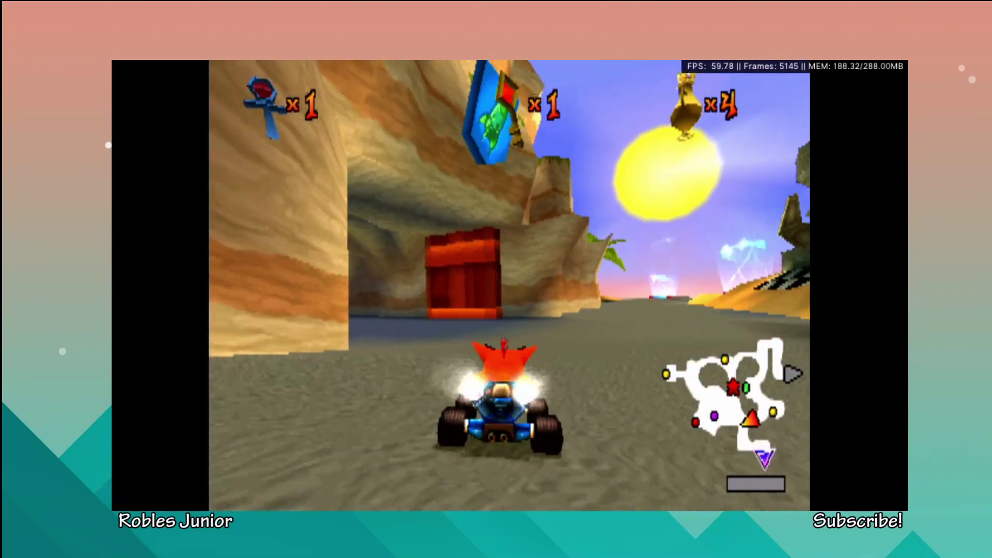
pyautogui.press('F1')
pyautogui.press('Up')
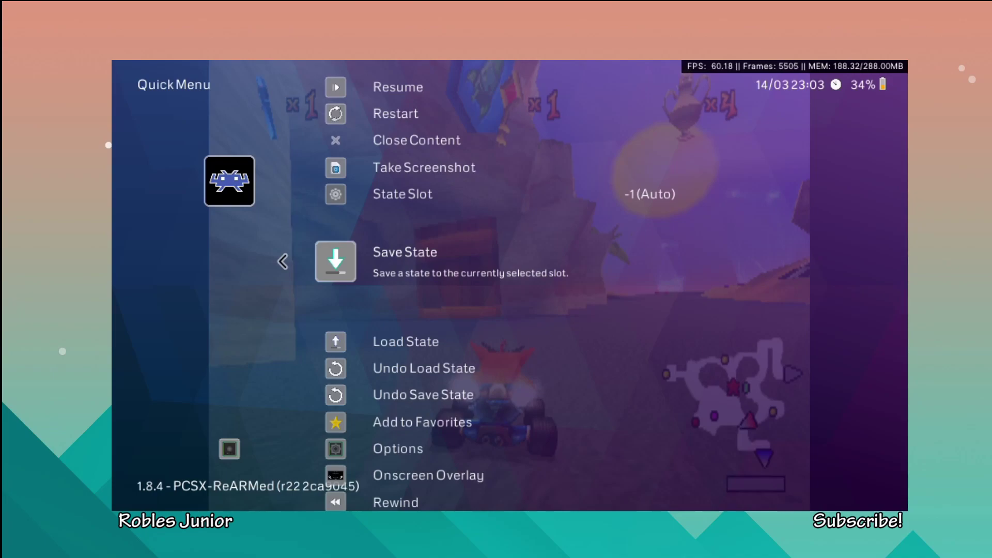
# Open the State Slot list, scroll down past slot 0, and back out without choosing
pyautogui.press('Up')
pyautogui.press('Up')
pyautogui.press('Down')
pyautogui.press('Down')
pyautogui.press('Up')
pyautogui.press('Return')
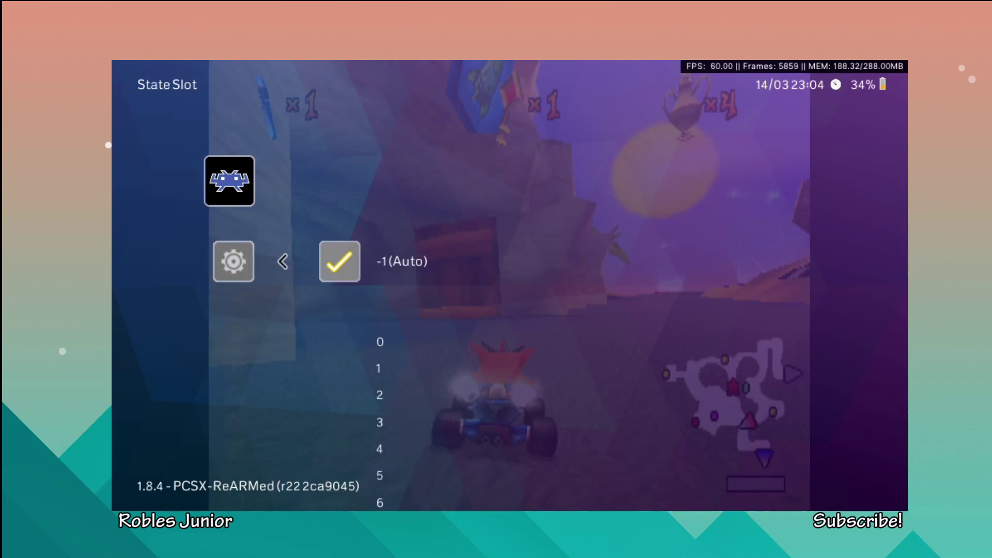
pyautogui.press('Down')
pyautogui.press('Down')
pyautogui.press('Down')
pyautogui.press('Down')
pyautogui.press('Down')
pyautogui.press('Down')
pyautogui.press('Down')
pyautogui.press('Down')
pyautogui.press('Down')
pyautogui.press('Down')
pyautogui.press('Down')
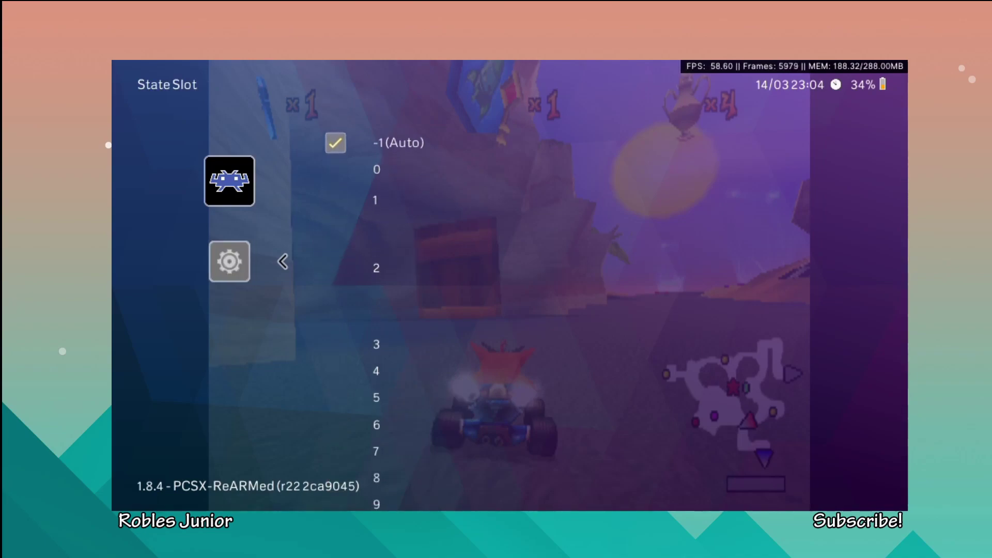
pyautogui.press('Down')
pyautogui.press('Down')
pyautogui.press('Down')
pyautogui.press('Down')
pyautogui.press('Down')
pyautogui.press('Down')
pyautogui.press('Down')
pyautogui.press('Down')
pyautogui.press('Down')
pyautogui.press('Down')
pyautogui.press('Down')
pyautogui.press('Down')
pyautogui.press('Down')
pyautogui.press('Down')
pyautogui.press('Down')
pyautogui.press('Down')
pyautogui.press('Down')
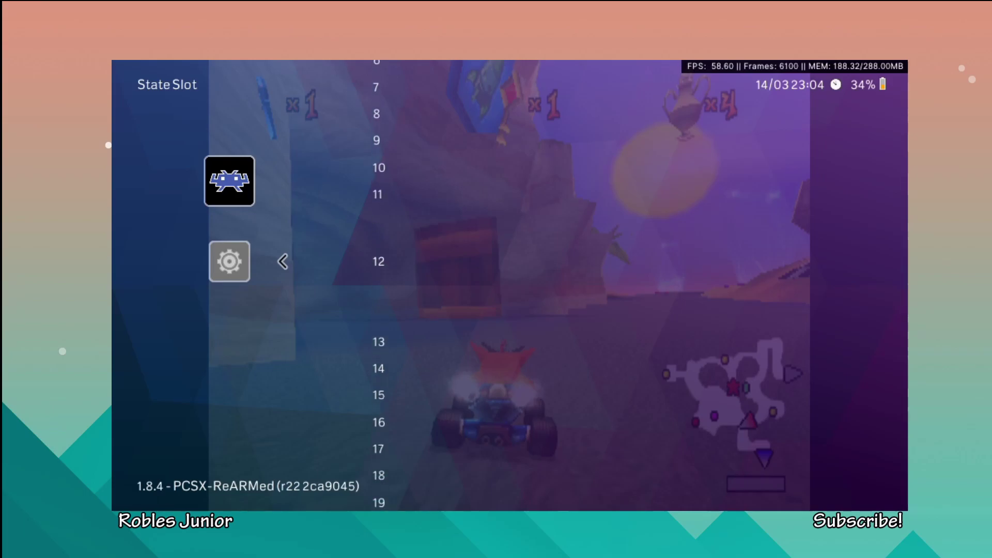
pyautogui.press('Down')
pyautogui.press('Down')
pyautogui.press('Down')
pyautogui.press('Down')
pyautogui.press('Down')
pyautogui.press('Down')
pyautogui.press('Down')
pyautogui.press('Down')
pyautogui.press('Down')
pyautogui.press('Down')
pyautogui.press('Down')
pyautogui.press('Down')
pyautogui.press('Down')
pyautogui.press('Down')
pyautogui.press('Down')
pyautogui.press('Down')
pyautogui.press('Down')
pyautogui.press('Down')
pyautogui.press('Down')
pyautogui.press('Down')
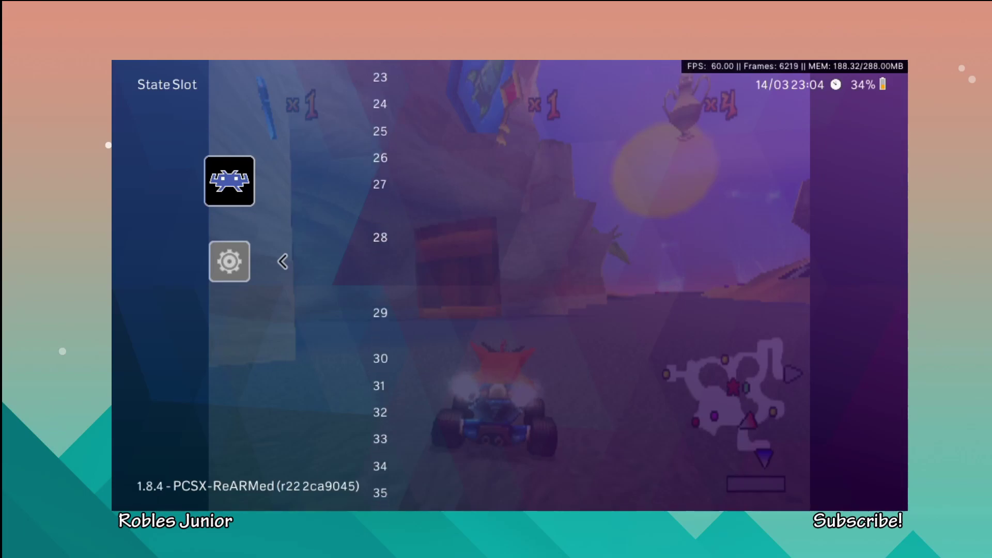
pyautogui.press('Down')
pyautogui.press('Down')
pyautogui.press('Down')
pyautogui.press('Down')
pyautogui.press('Down')
pyautogui.press('Down')
pyautogui.press('Down')
pyautogui.press('Down')
pyautogui.press('Down')
pyautogui.press('Down')
pyautogui.press('Down')
pyautogui.press('Down')
pyautogui.press('Down')
pyautogui.press('Down')
pyautogui.press('Down')
pyautogui.press('Down')
pyautogui.press('Down')
pyautogui.press('Down')
pyautogui.press('Down')
pyautogui.press('Down')
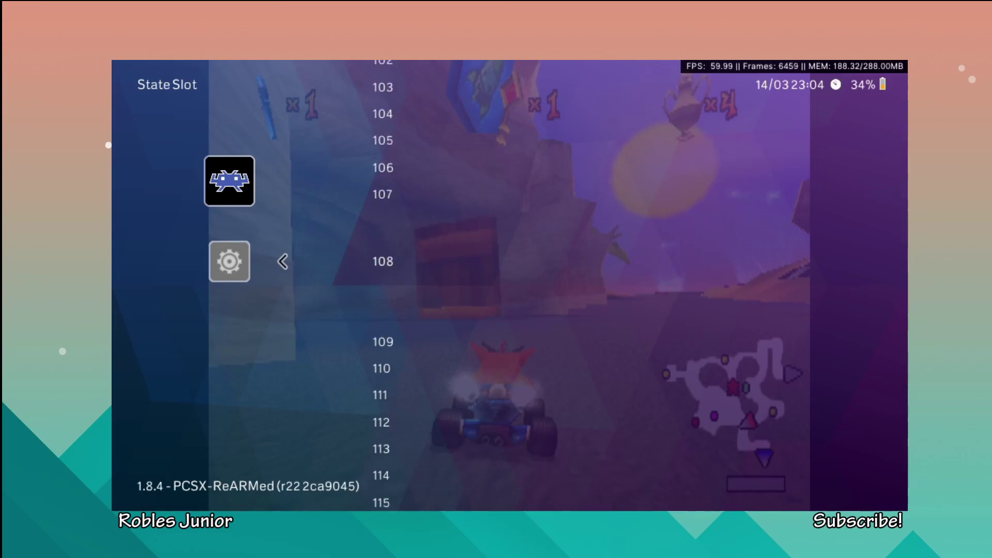
pyautogui.press('BackSpace')
pyautogui.press('BackSpace')
pyautogui.press('Right')
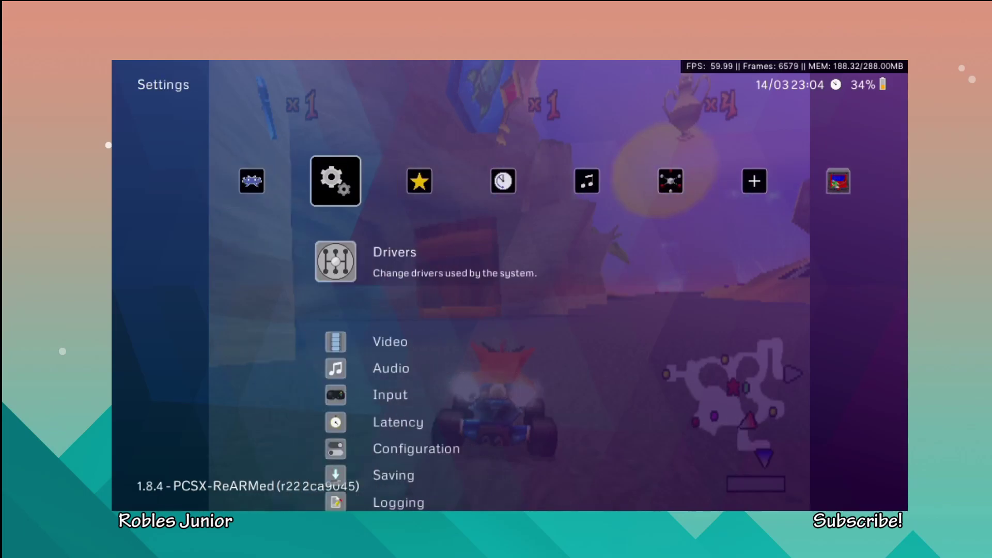